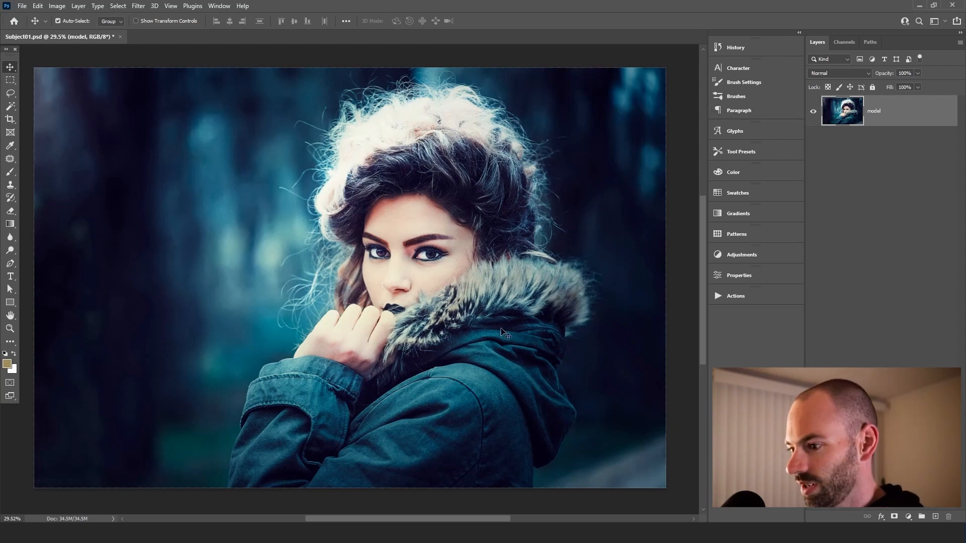
Add a new empty layer beneath the model layer and name it "background"
{"action": "scroll", "coordinate": [425, 251], "scroll_direction": "down", "scroll_amount": 1}
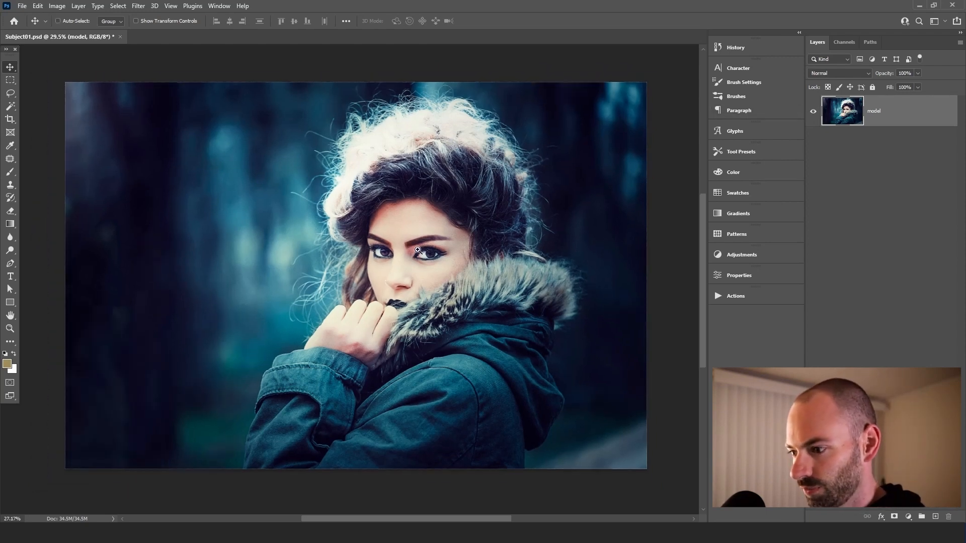
{"action": "left_click", "coordinate": [511, 62]}
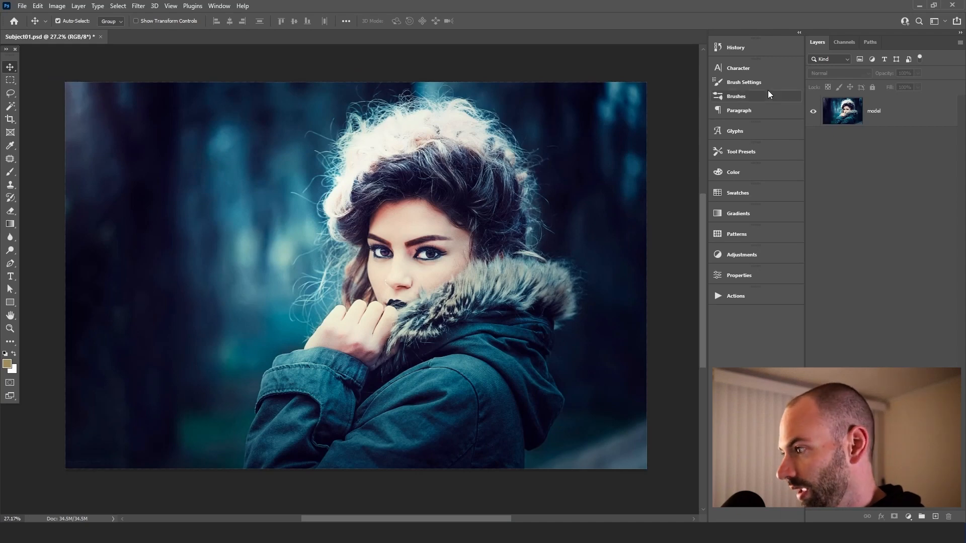
{"action": "left_click", "coordinate": [849, 114]}
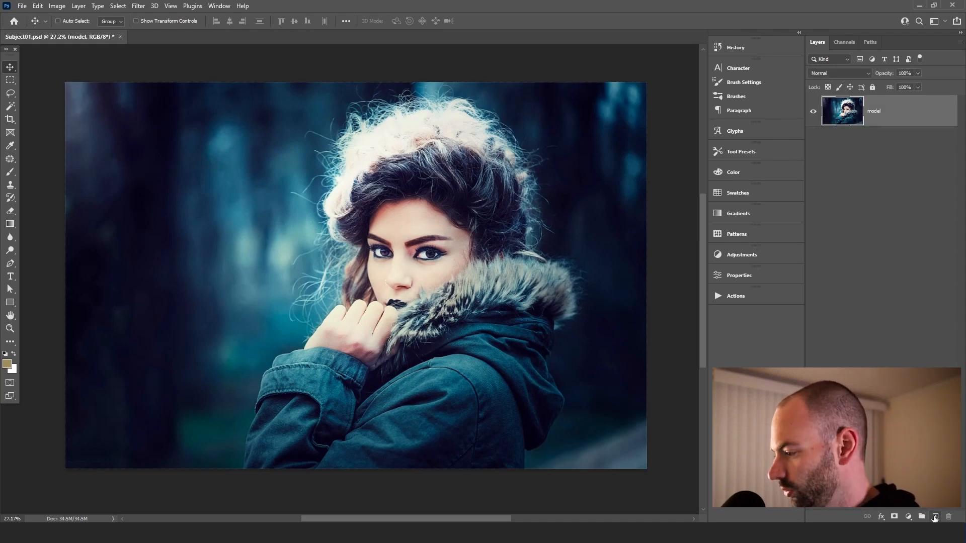
{"action": "left_click", "coordinate": [933, 517], "text": "ctrl"}
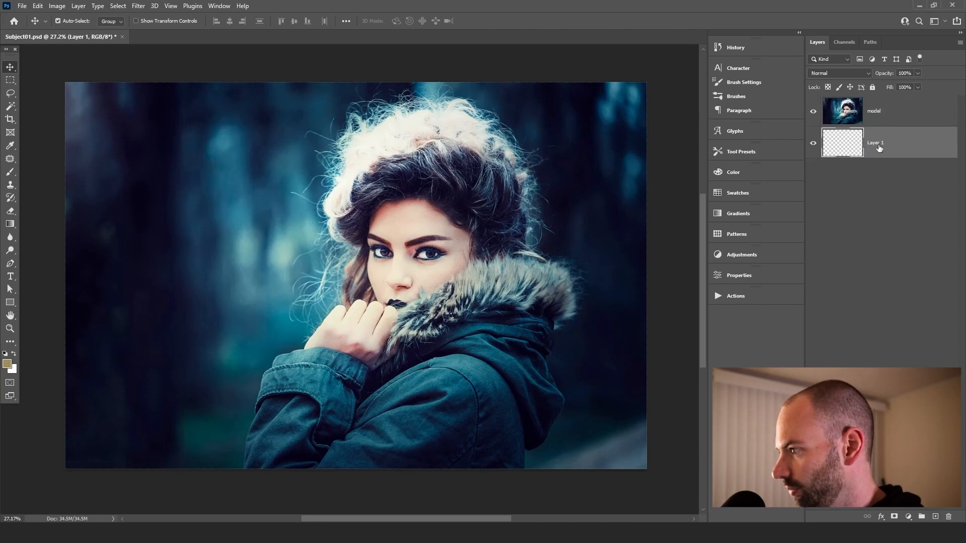
{"action": "double_click", "coordinate": [876, 144]}
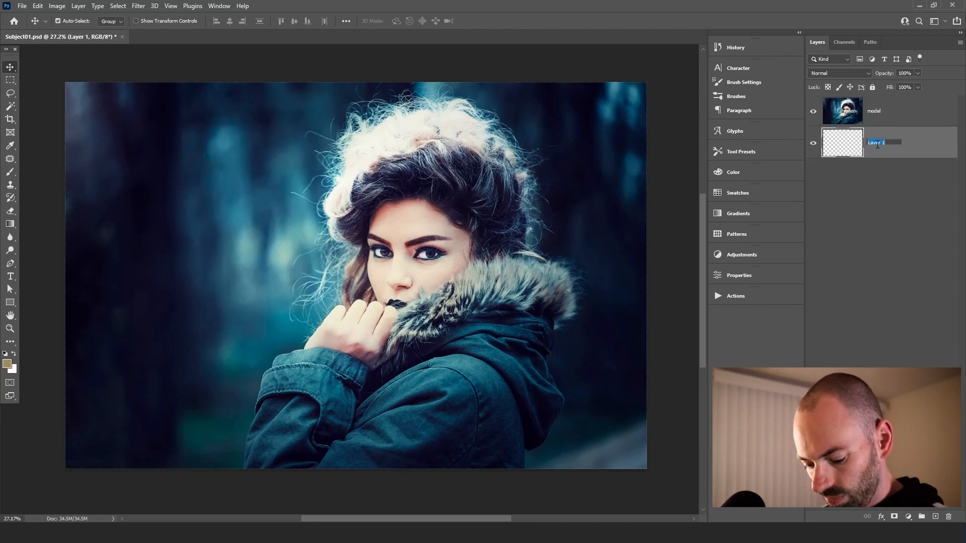
{"action": "type", "text": "backgro"}
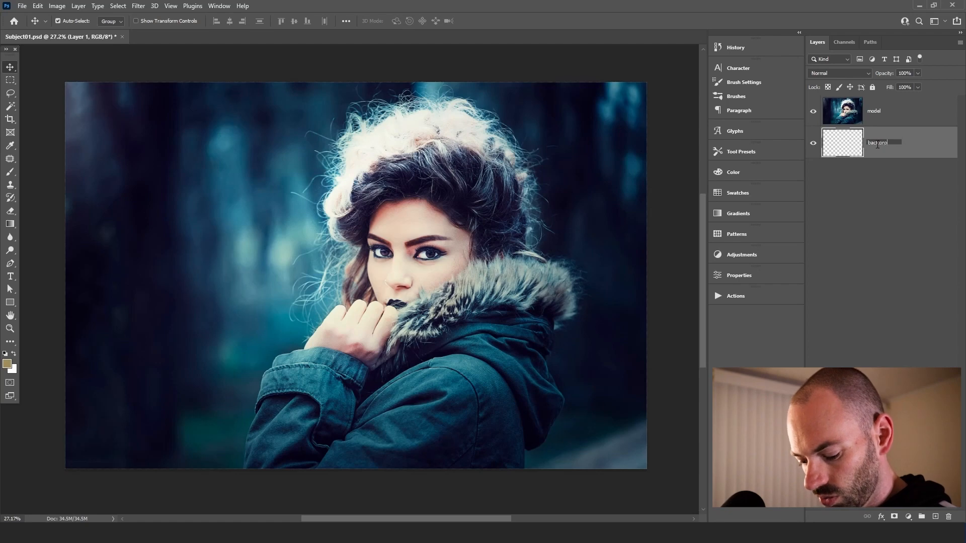
{"action": "type", "text": "und"}
{"action": "key", "text": "Return"}
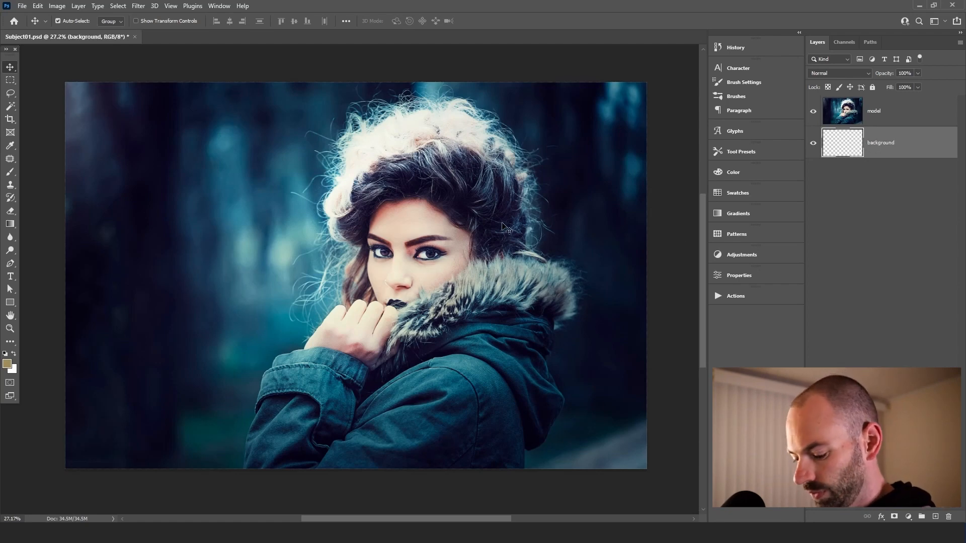
Fill the background layer with the tan foreground colour, toggling the model layer's visibility to check it
{"action": "key", "text": "alt+BackSpace"}
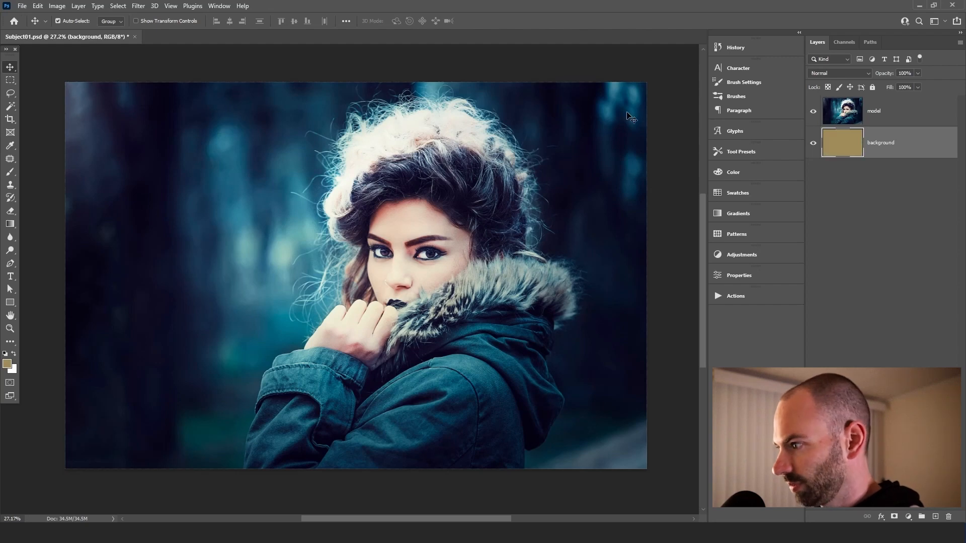
{"action": "left_click", "coordinate": [813, 110]}
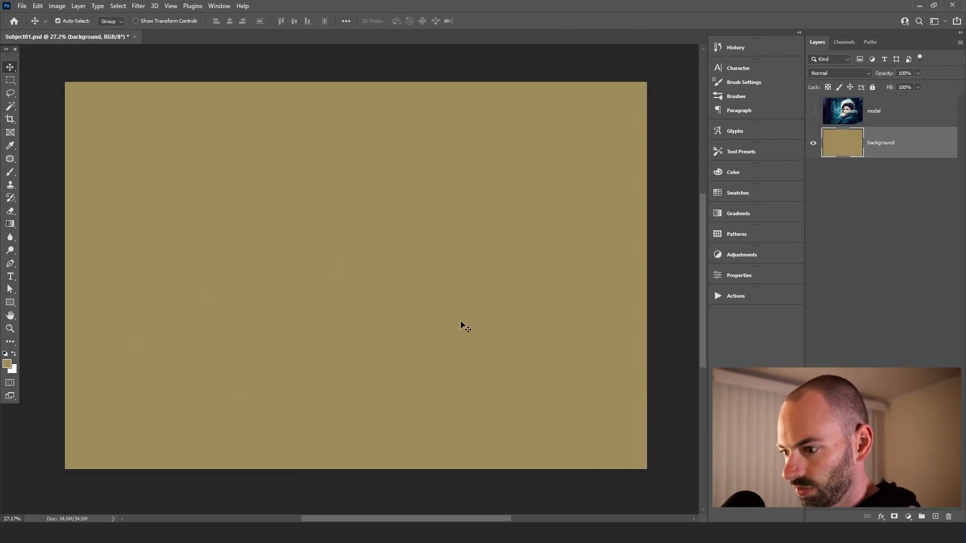
{"action": "left_click", "coordinate": [812, 111]}
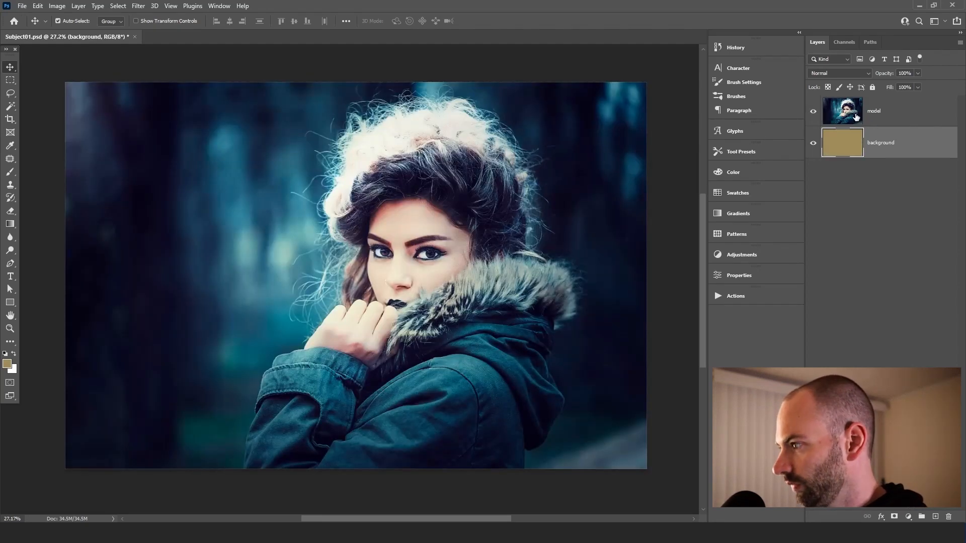
Select the model layer and make a Select Subject selection of the woman with the Magic Wand tool
{"action": "left_click", "coordinate": [895, 111]}
{"action": "left_click", "coordinate": [813, 116]}
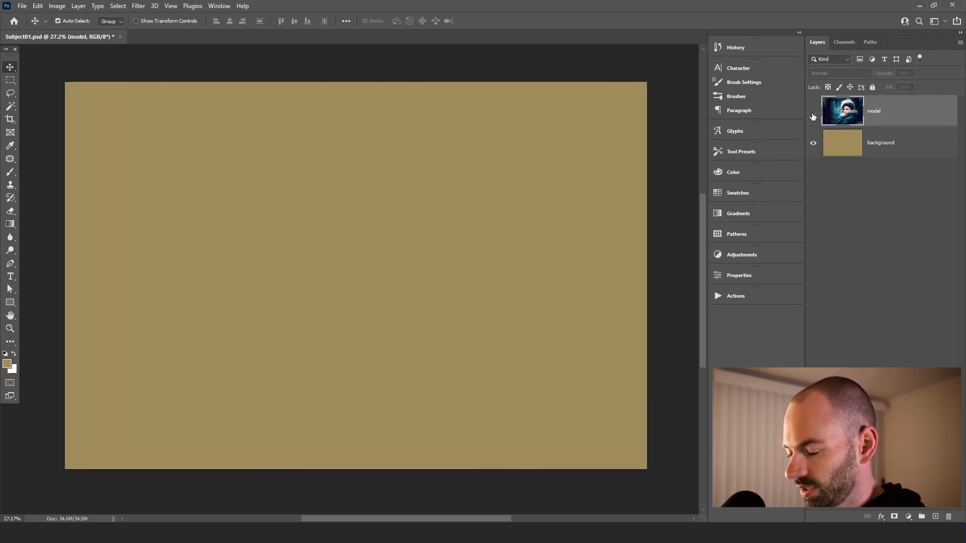
{"action": "left_click", "coordinate": [813, 116]}
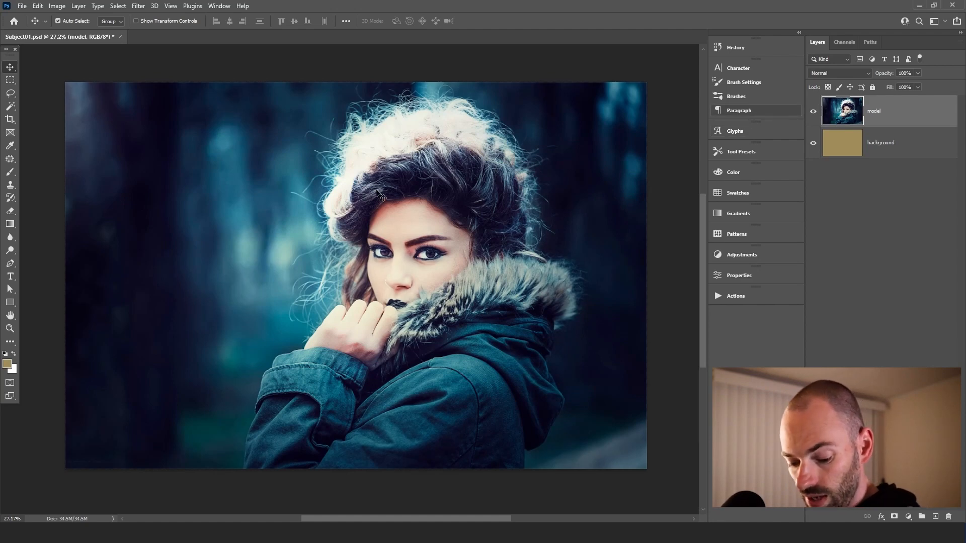
{"action": "key", "text": "w"}
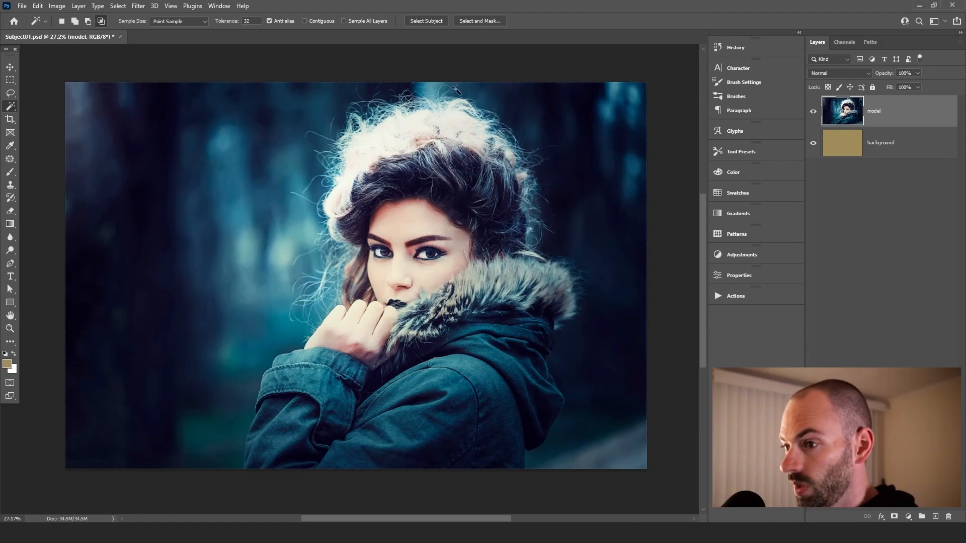
{"action": "left_click", "coordinate": [423, 22]}
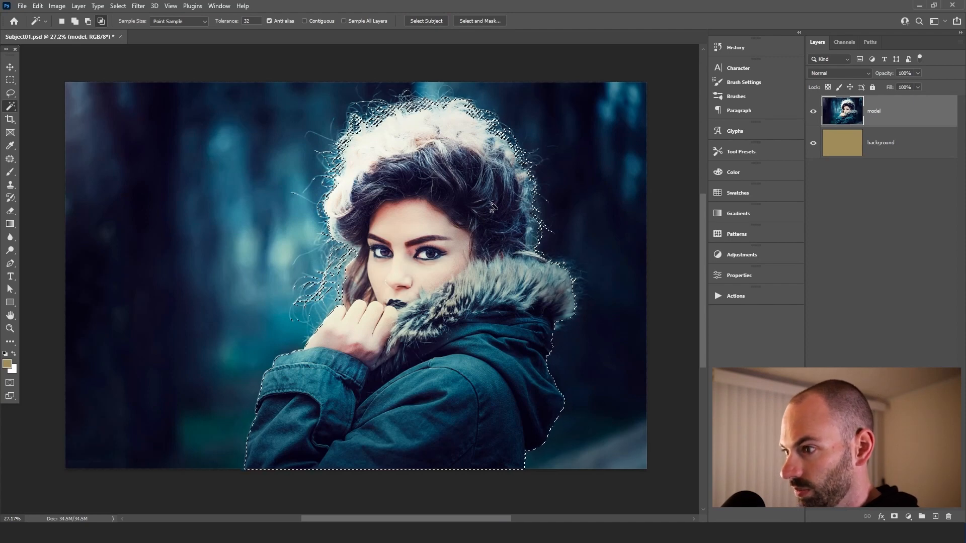
Open Select and Mask and set the view opacity to 100%
{"action": "left_click", "coordinate": [479, 20]}
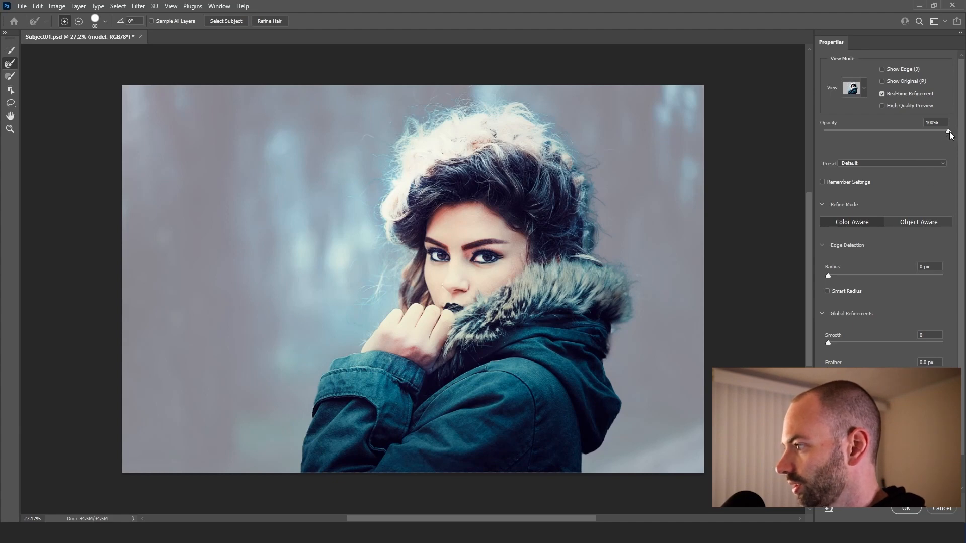
{"action": "mouse_move", "coordinate": [950, 134]}
{"action": "left_mouse_down"}
{"action": "mouse_move", "coordinate": [788, 138]}
{"action": "mouse_move", "coordinate": [961, 126]}
{"action": "mouse_move", "coordinate": [824, 135]}
{"action": "mouse_move", "coordinate": [954, 138]}
{"action": "left_mouse_up"}
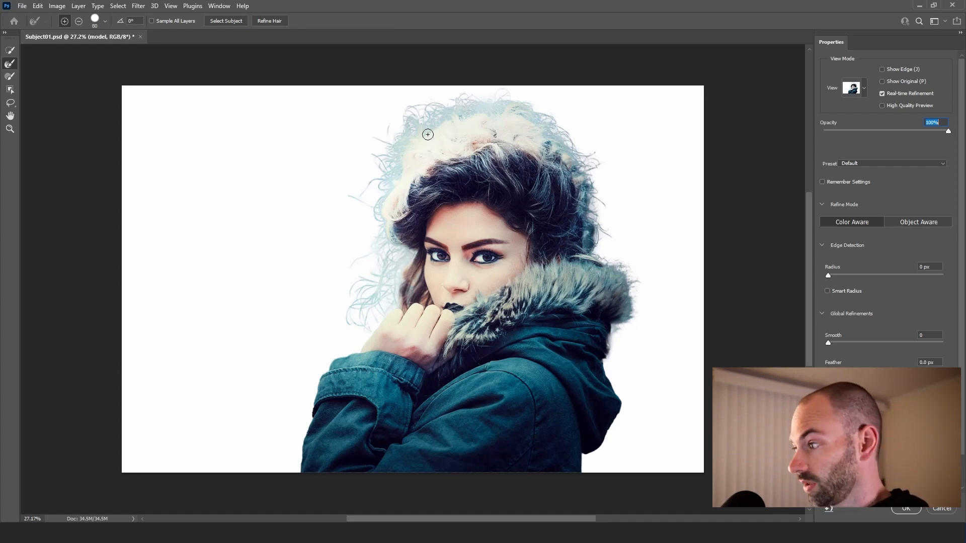
{"action": "left_click_drag", "start_coordinate": [947, 132], "coordinate": [953, 152]}
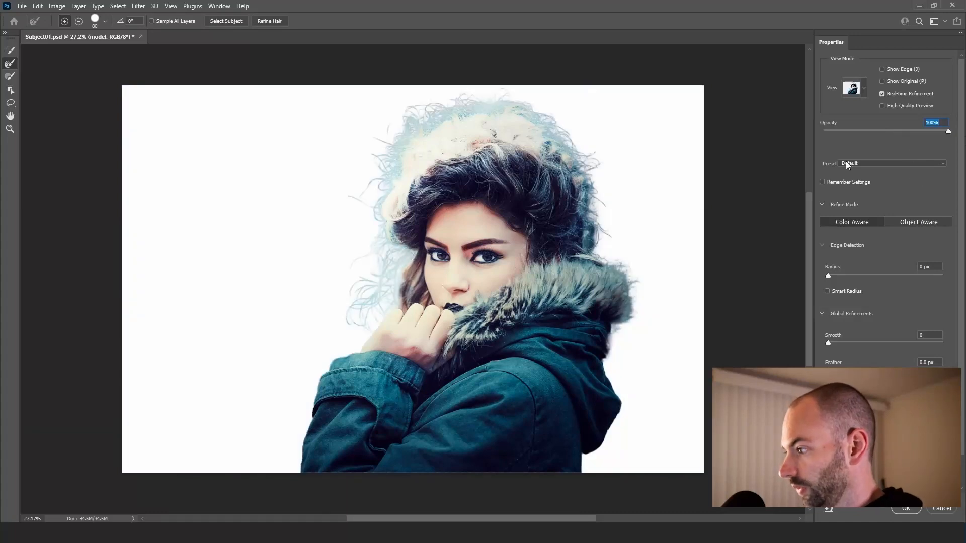
Set the Smooth value to 0 and apply the refined selection
{"action": "scroll", "coordinate": [901, 326], "scroll_direction": "down", "scroll_amount": 1}
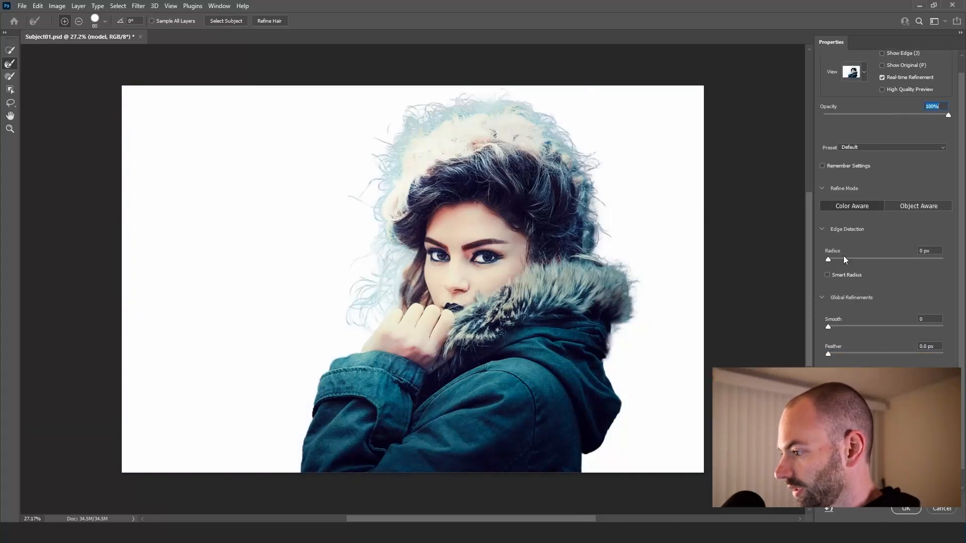
{"action": "mouse_move", "coordinate": [828, 260]}
{"action": "left_mouse_down"}
{"action": "mouse_move", "coordinate": [909, 254]}
{"action": "mouse_move", "coordinate": [794, 257]}
{"action": "mouse_move", "coordinate": [852, 257]}
{"action": "mouse_move", "coordinate": [822, 256]}
{"action": "left_mouse_up"}
{"action": "scroll", "coordinate": [872, 304], "scroll_direction": "down", "scroll_amount": 1}
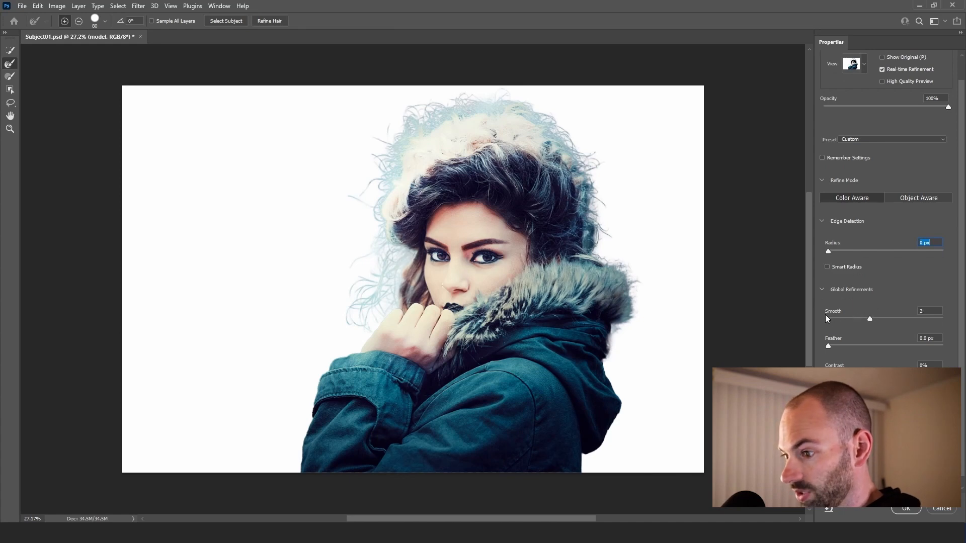
{"action": "key", "text": "Tab"}
{"action": "type", "text": "0"}
{"action": "scroll", "coordinate": [914, 346], "scroll_direction": "down", "scroll_amount": 1}
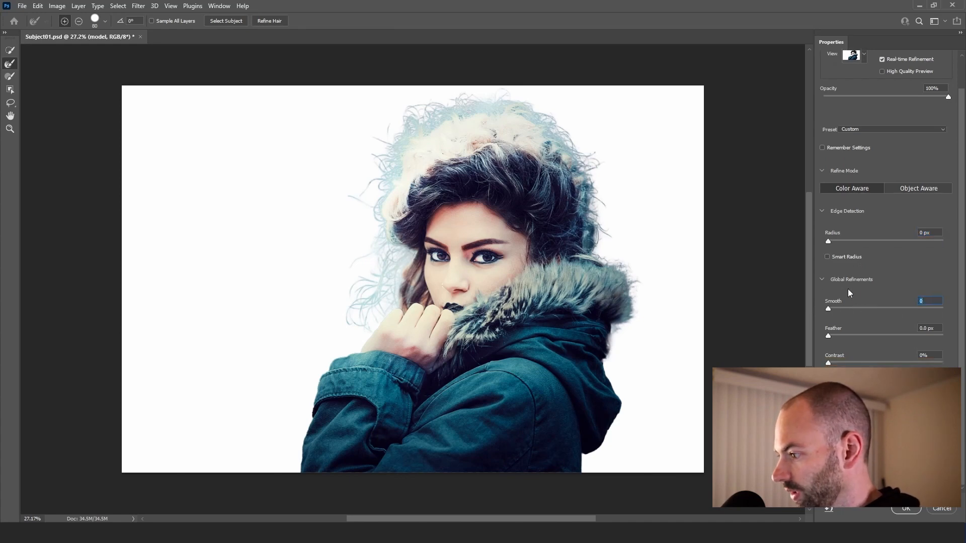
{"action": "left_click", "coordinate": [907, 509]}
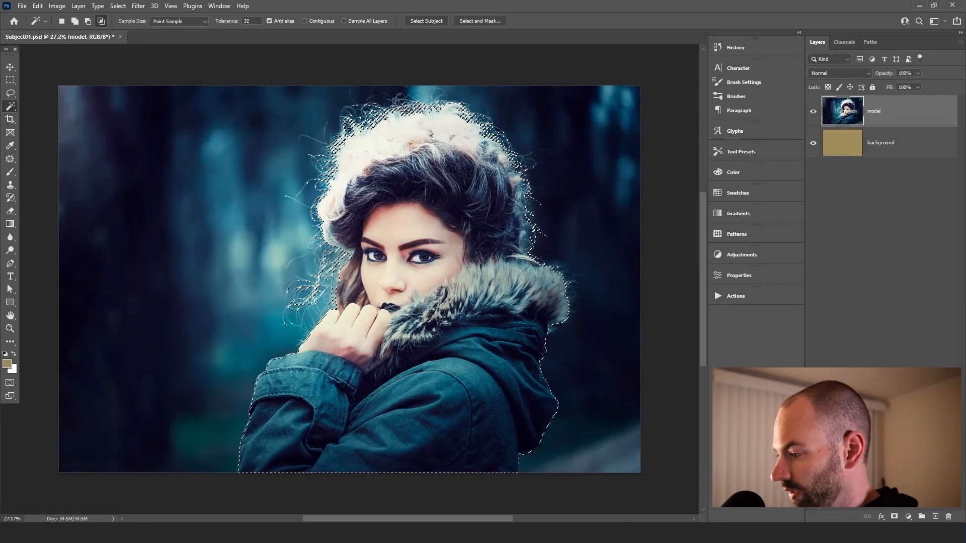
Add a layer mask to the model layer from the selection and inspect the hair edges up close with the Brush tool
{"action": "left_click", "coordinate": [893, 517]}
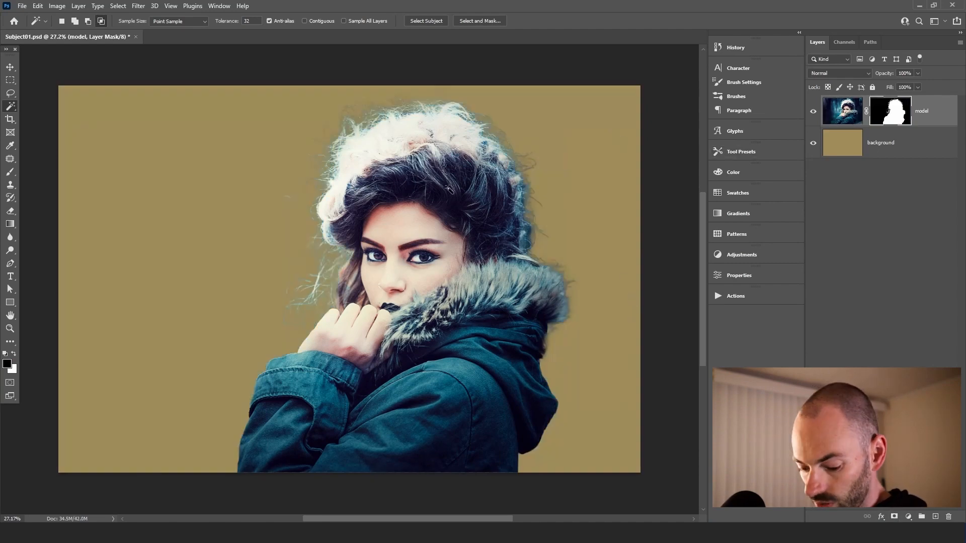
{"action": "key", "text": "b"}
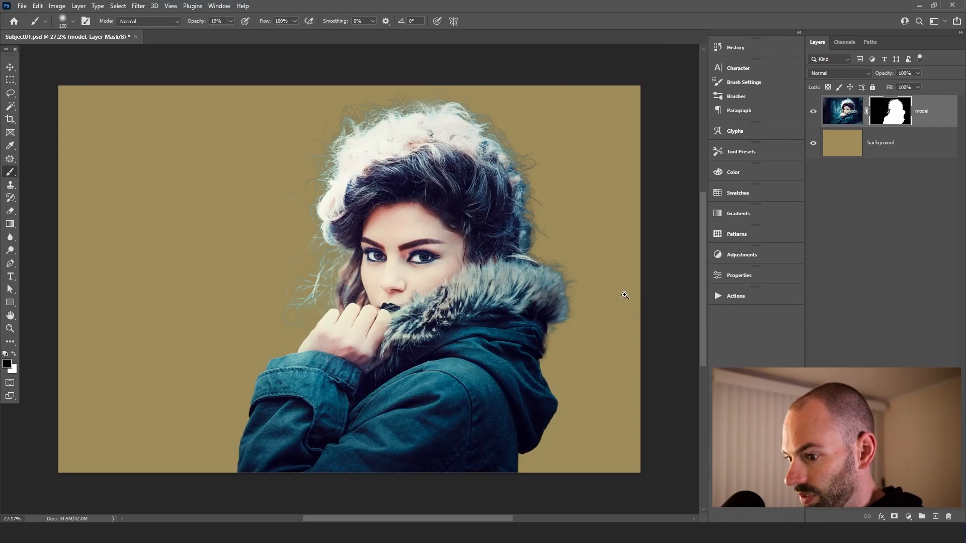
{"action": "mouse_move", "coordinate": [388, 131]}
{"action": "left_mouse_down"}
{"action": "mouse_move", "coordinate": [425, 118]}
{"action": "mouse_move", "coordinate": [362, 112]}
{"action": "left_mouse_up"}
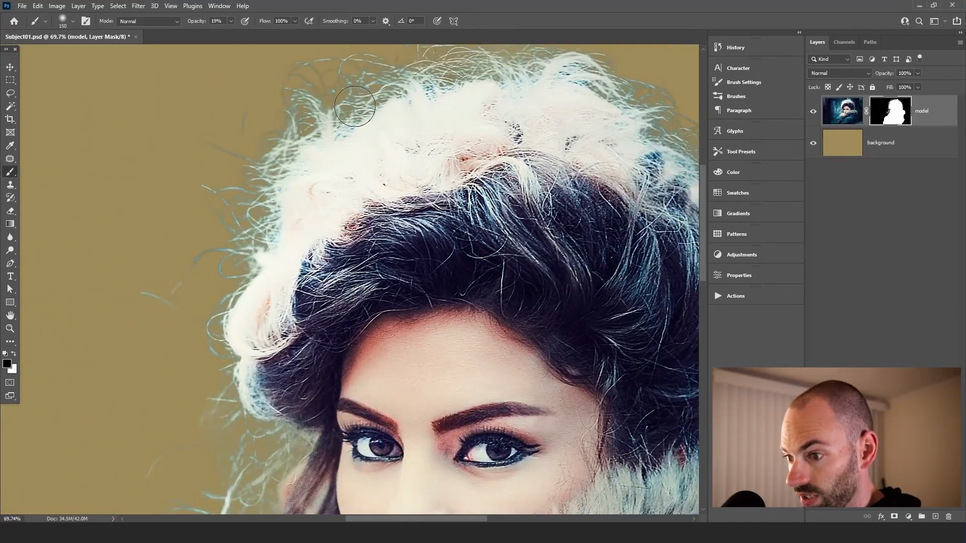
{"action": "left_click_drag", "start_coordinate": [500, 105], "coordinate": [303, 148]}
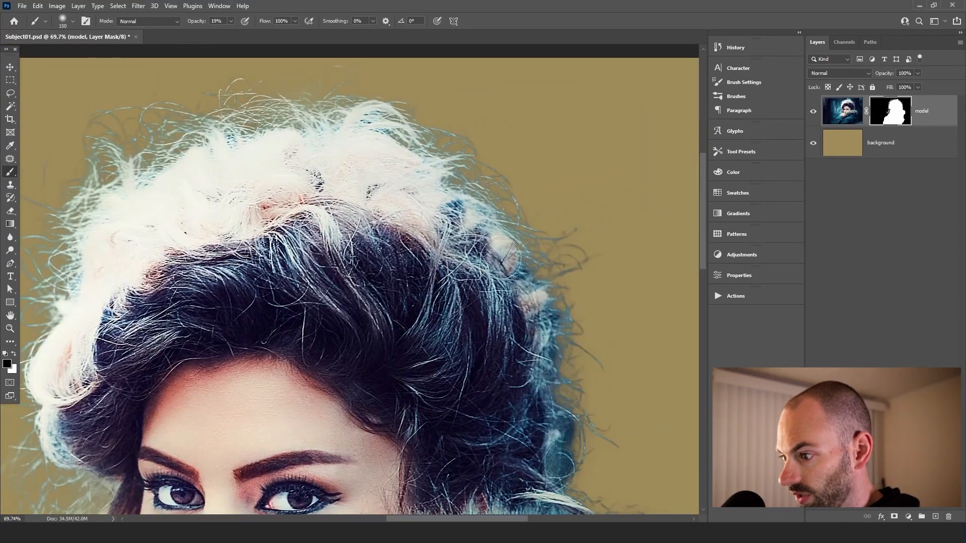
{"action": "left_click_drag", "start_coordinate": [576, 386], "coordinate": [427, 120]}
{"action": "mouse_move", "coordinate": [441, 498]}
{"action": "left_mouse_down"}
{"action": "mouse_move", "coordinate": [490, 313]}
{"action": "mouse_move", "coordinate": [589, 297]}
{"action": "left_mouse_up"}
{"action": "left_click_drag", "start_coordinate": [563, 296], "coordinate": [507, 310]}
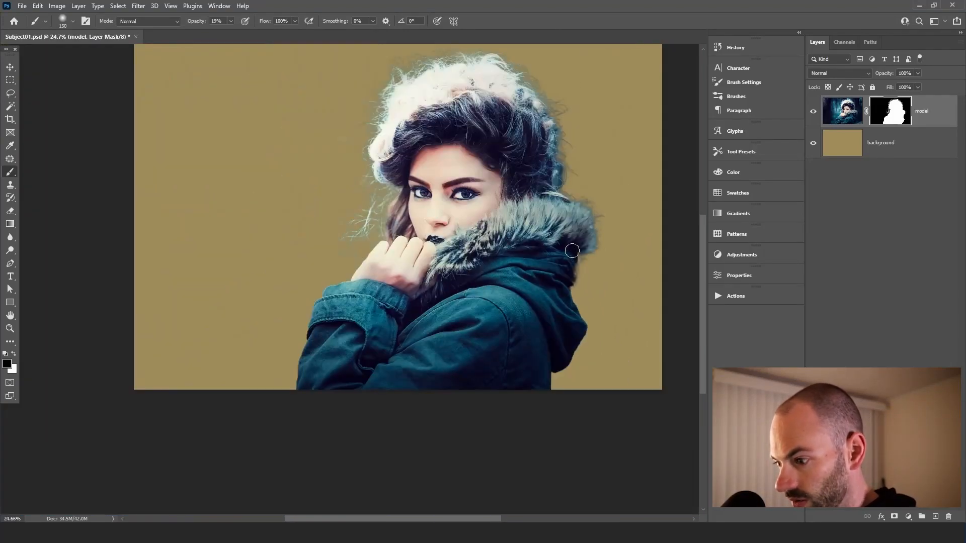
{"action": "left_click_drag", "start_coordinate": [443, 214], "coordinate": [492, 259]}
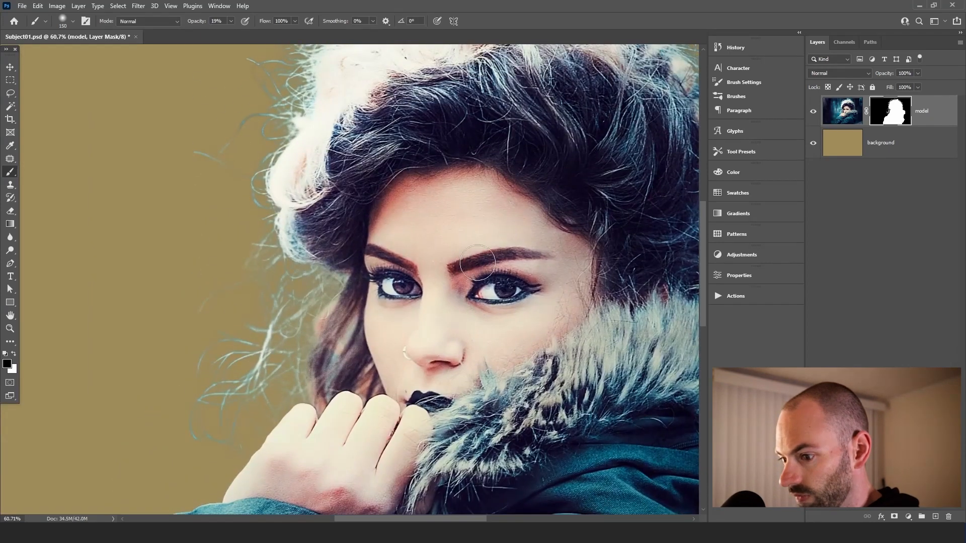
Add a new layer above the model layer named "colors"
{"action": "left_click", "coordinate": [847, 116]}
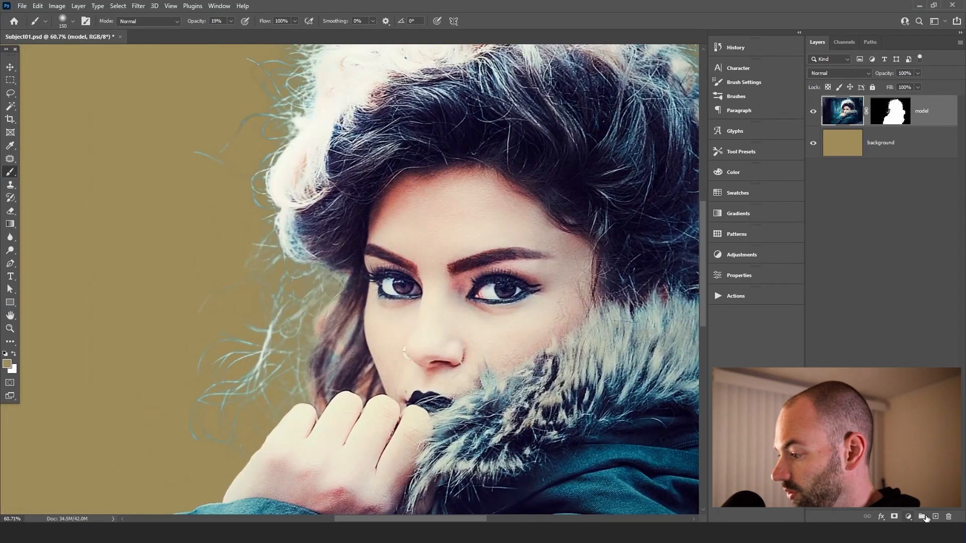
{"action": "left_click", "coordinate": [934, 517]}
{"action": "double_click", "coordinate": [877, 112]}
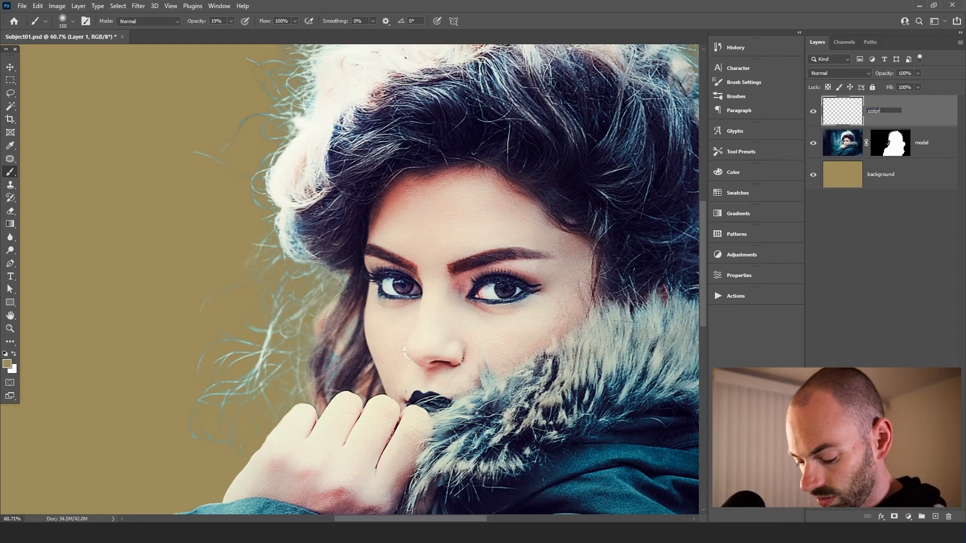
{"action": "key", "text": "Return"}
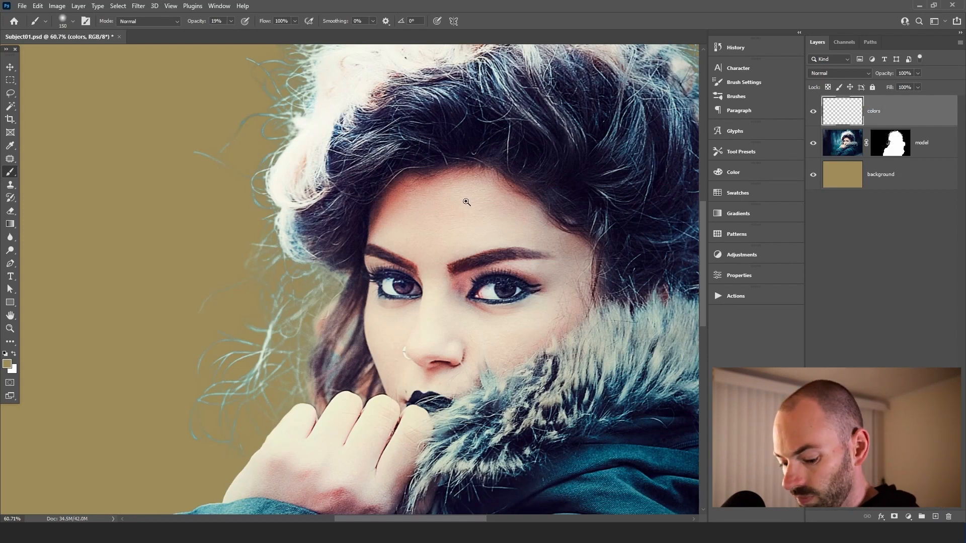
Swap the foreground colour to white and set the brush opacity to 100%
{"action": "scroll", "coordinate": [457, 204], "scroll_direction": "down", "scroll_amount": 1}
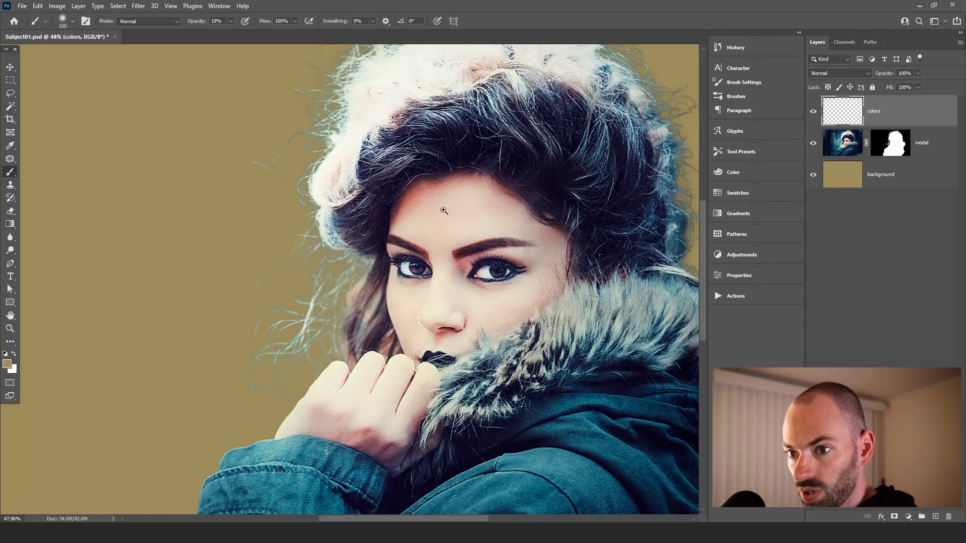
{"action": "left_click_drag", "start_coordinate": [354, 198], "coordinate": [285, 273]}
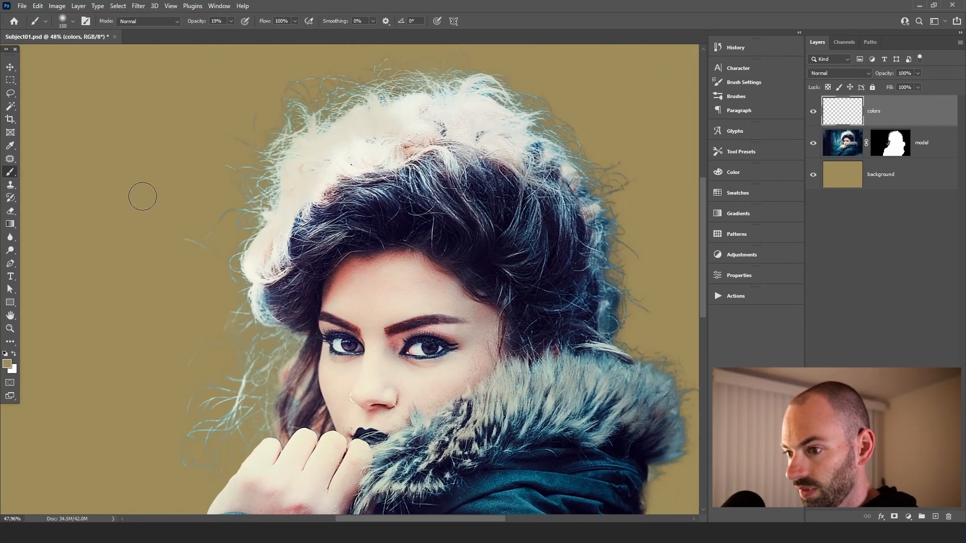
{"action": "key", "text": "x"}
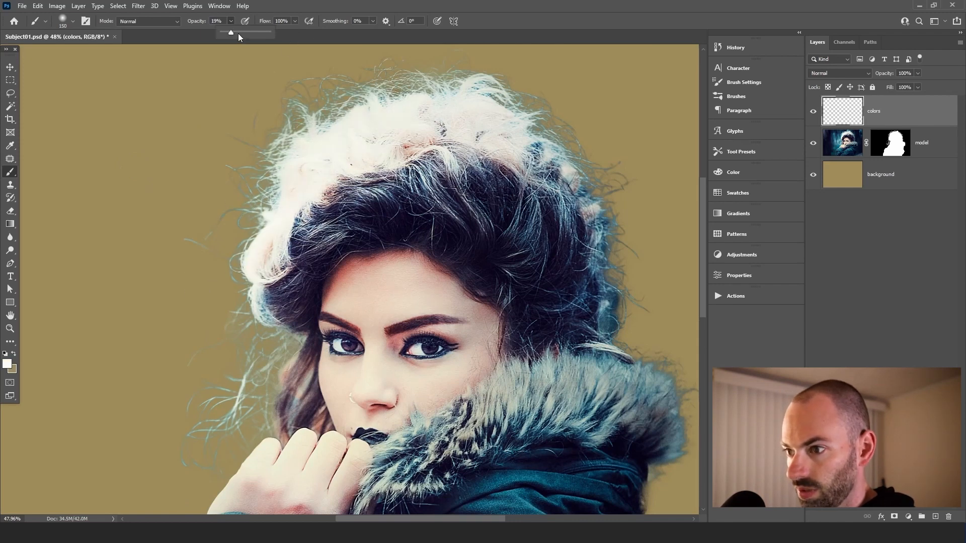
{"action": "mouse_move", "coordinate": [374, 90]}
{"action": "left_mouse_down"}
{"action": "mouse_move", "coordinate": [129, 176]}
{"action": "mouse_move", "coordinate": [327, 190]}
{"action": "mouse_move", "coordinate": [322, 322]}
{"action": "left_mouse_up"}
Paint trial white strokes over the hair on the colors layer and undo them
{"action": "mouse_move", "coordinate": [247, 201]}
{"action": "left_mouse_down"}
{"action": "mouse_move", "coordinate": [364, 104]}
{"action": "mouse_move", "coordinate": [483, 68]}
{"action": "mouse_move", "coordinate": [621, 142]}
{"action": "mouse_move", "coordinate": [585, 171]}
{"action": "mouse_move", "coordinate": [638, 332]}
{"action": "left_mouse_up"}
{"action": "key", "text": "ctrl+z"}
{"action": "scroll", "coordinate": [461, 213], "scroll_direction": "down", "scroll_amount": 2}
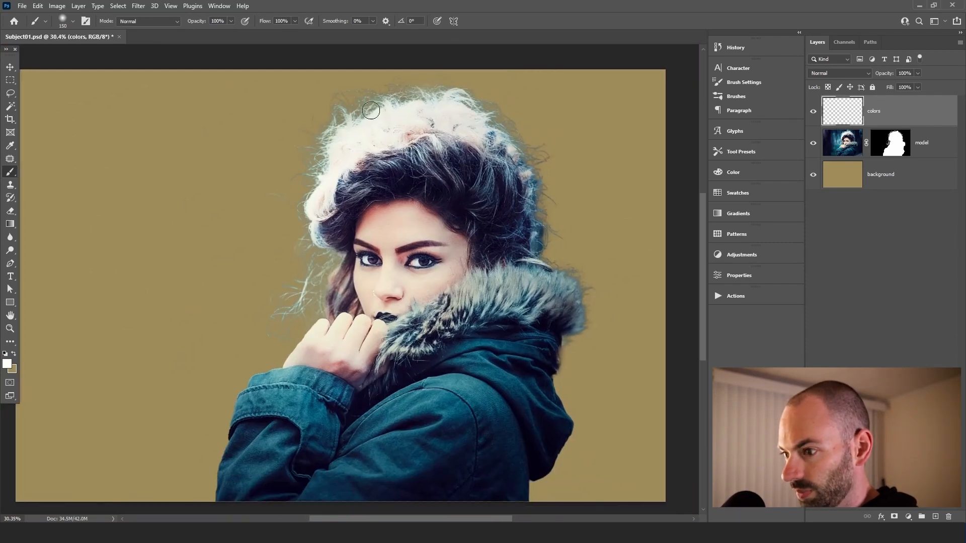
{"action": "left_click_drag", "start_coordinate": [362, 129], "coordinate": [324, 188]}
{"action": "key", "text": "ctrl+z"}
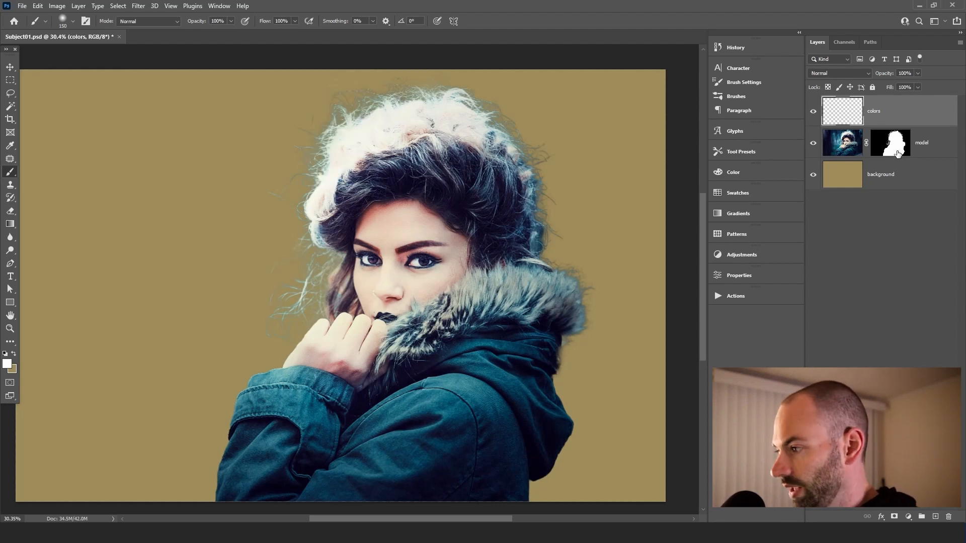
Clip the colors layer to the model layer and undo a trial brush stroke on it
{"action": "left_click", "coordinate": [881, 123], "text": "alt"}
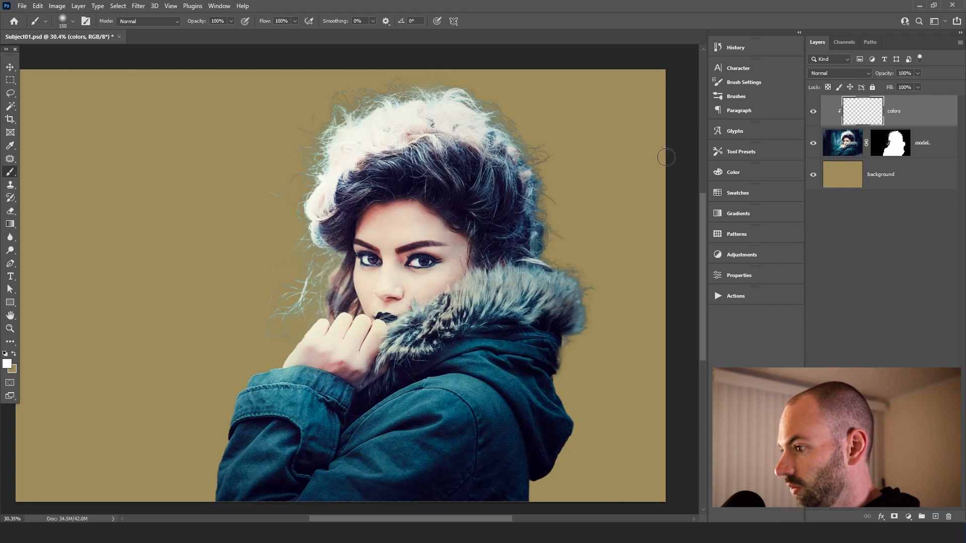
{"action": "mouse_move", "coordinate": [489, 117]}
{"action": "left_mouse_down"}
{"action": "mouse_move", "coordinate": [341, 101]}
{"action": "mouse_move", "coordinate": [295, 208]}
{"action": "mouse_move", "coordinate": [271, 198]}
{"action": "mouse_move", "coordinate": [295, 281]}
{"action": "mouse_move", "coordinate": [306, 283]}
{"action": "mouse_move", "coordinate": [330, 260]}
{"action": "mouse_move", "coordinate": [309, 241]}
{"action": "mouse_move", "coordinate": [277, 316]}
{"action": "mouse_move", "coordinate": [314, 184]}
{"action": "mouse_move", "coordinate": [377, 90]}
{"action": "mouse_move", "coordinate": [326, 127]}
{"action": "mouse_move", "coordinate": [410, 116]}
{"action": "mouse_move", "coordinate": [511, 140]}
{"action": "mouse_move", "coordinate": [560, 165]}
{"action": "mouse_move", "coordinate": [619, 238]}
{"action": "mouse_move", "coordinate": [522, 140]}
{"action": "mouse_move", "coordinate": [505, 176]}
{"action": "mouse_move", "coordinate": [420, 153]}
{"action": "mouse_move", "coordinate": [322, 227]}
{"action": "mouse_move", "coordinate": [310, 279]}
{"action": "mouse_move", "coordinate": [477, 344]}
{"action": "mouse_move", "coordinate": [419, 372]}
{"action": "left_mouse_up"}
{"action": "key", "text": "ctrl+z"}
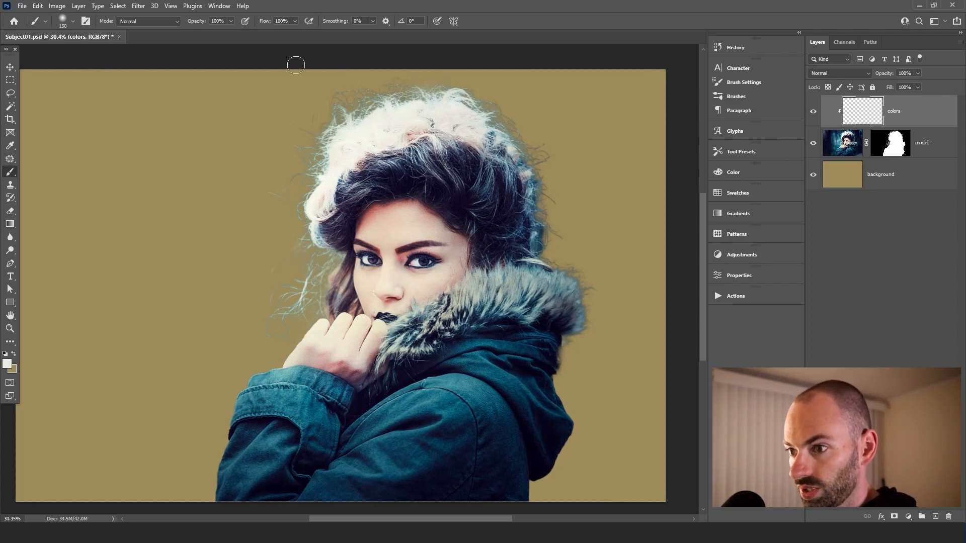
Set the brush opacity to 24% and paint soft white strokes over the hair on the left side of the head
{"action": "left_click", "coordinate": [231, 21]}
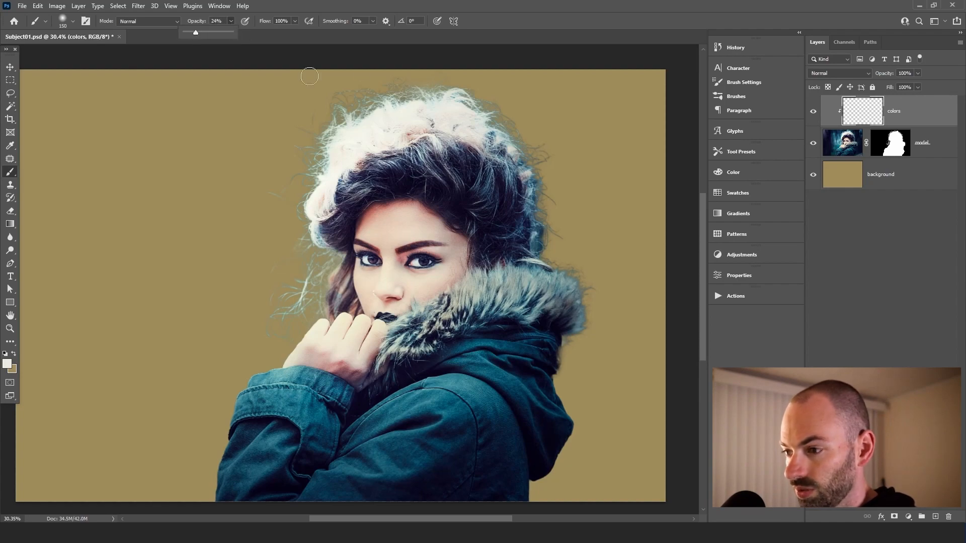
{"action": "left_click_drag", "start_coordinate": [372, 62], "coordinate": [340, 84]}
{"action": "mouse_move", "coordinate": [399, 117]}
{"action": "left_mouse_down"}
{"action": "mouse_move", "coordinate": [454, 118]}
{"action": "mouse_move", "coordinate": [414, 136]}
{"action": "mouse_move", "coordinate": [454, 123]}
{"action": "mouse_move", "coordinate": [327, 128]}
{"action": "mouse_move", "coordinate": [297, 150]}
{"action": "mouse_move", "coordinate": [306, 160]}
{"action": "mouse_move", "coordinate": [284, 164]}
{"action": "mouse_move", "coordinate": [250, 201]}
{"action": "left_mouse_up"}
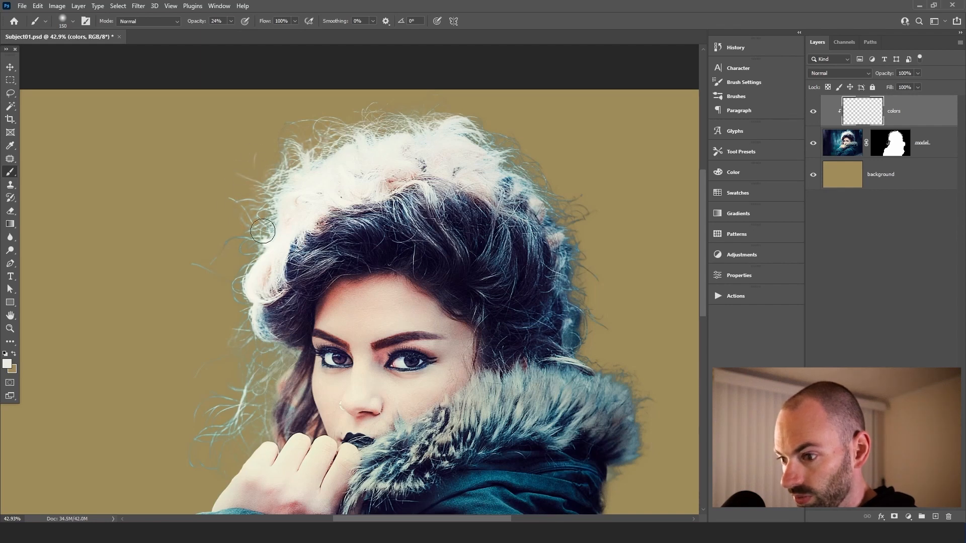
{"action": "left_click_drag", "start_coordinate": [338, 190], "coordinate": [355, 155]}
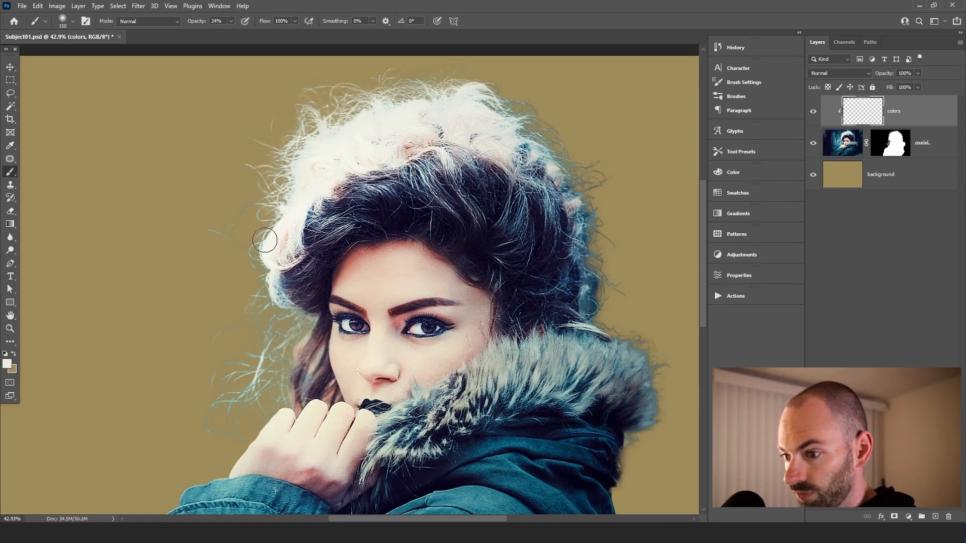
{"action": "left_click_drag", "start_coordinate": [256, 250], "coordinate": [277, 212]}
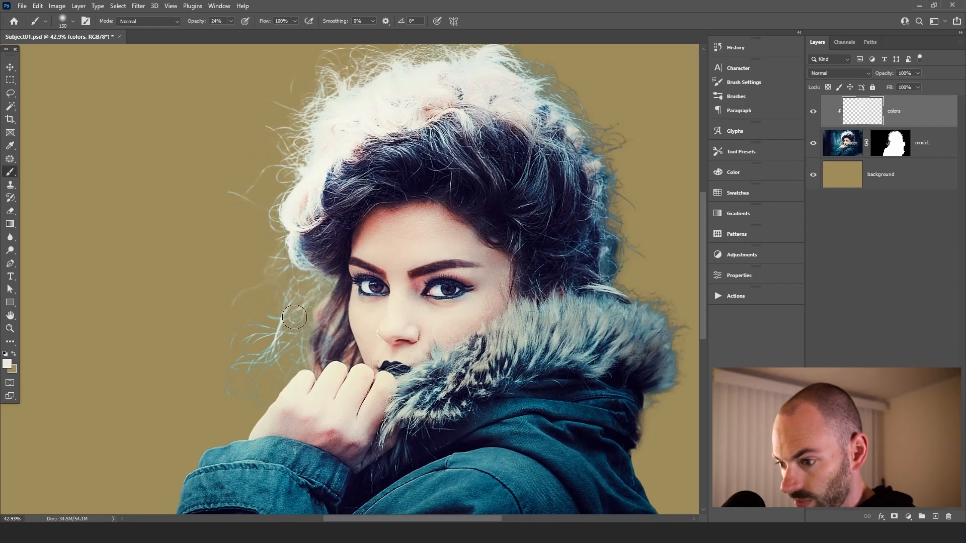
{"action": "left_click_drag", "start_coordinate": [286, 311], "coordinate": [344, 214]}
{"action": "mouse_move", "coordinate": [311, 255]}
{"action": "left_mouse_down"}
{"action": "mouse_move", "coordinate": [304, 241]}
{"action": "mouse_move", "coordinate": [296, 301]}
{"action": "left_mouse_up"}
Shrink the brush and zoom in to examine the hair edges beside the face and on top of the head
{"action": "key", "text": "bracketleft"}
{"action": "key", "text": "bracketleft"}
{"action": "key", "text": "bracketleft"}
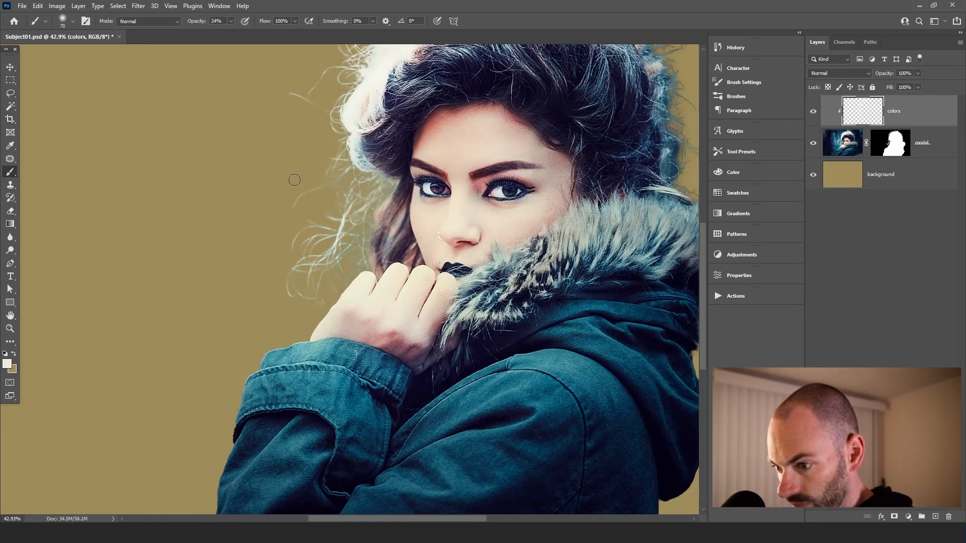
{"action": "scroll", "coordinate": [363, 256], "scroll_direction": "up", "scroll_amount": 4}
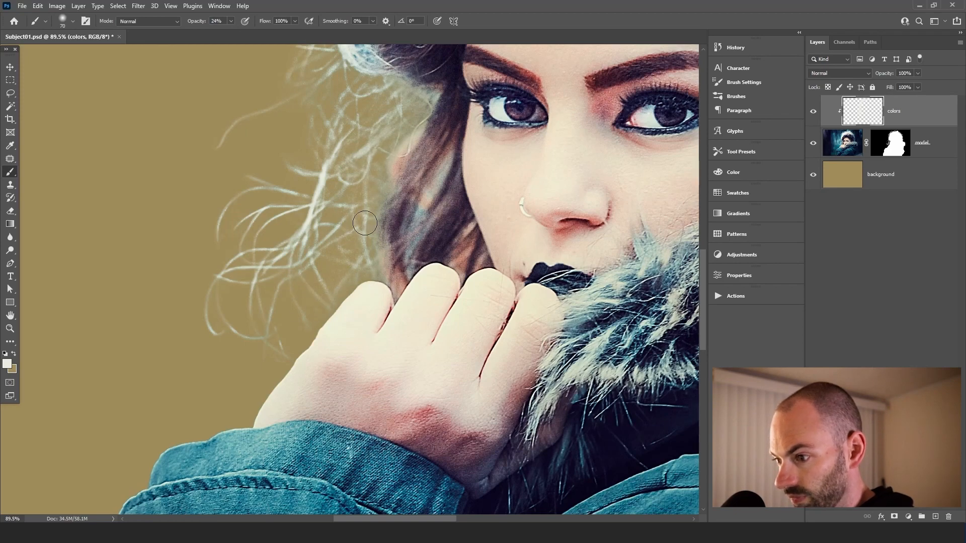
{"action": "scroll", "coordinate": [312, 206], "scroll_direction": "down", "scroll_amount": 2}
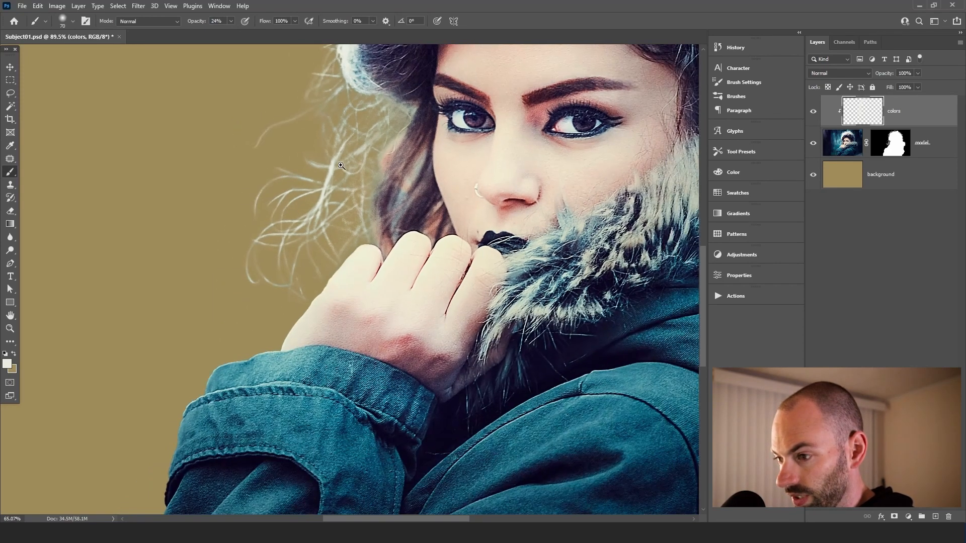
{"action": "scroll", "coordinate": [307, 98], "scroll_direction": "down", "scroll_amount": 3}
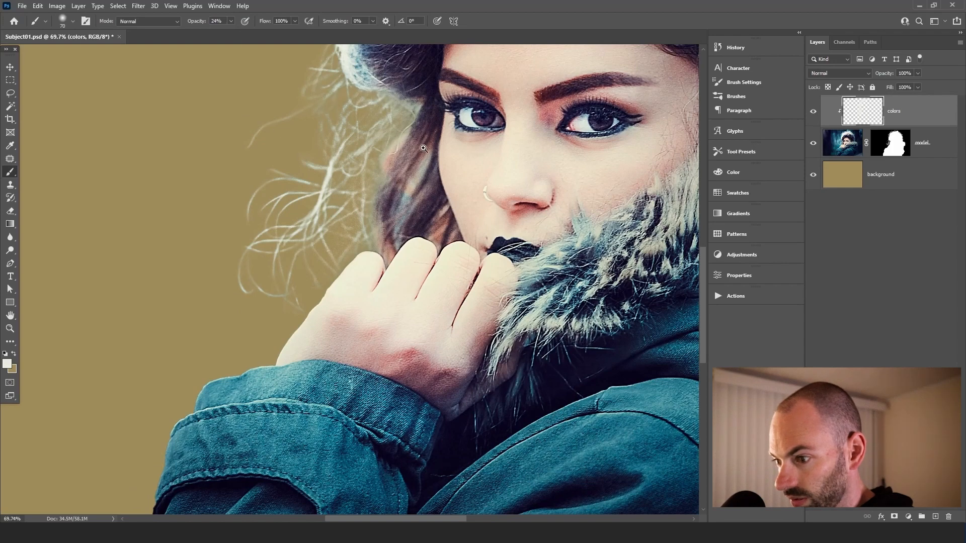
{"action": "scroll", "coordinate": [389, 130], "scroll_direction": "up", "scroll_amount": 5}
{"action": "left_click_drag", "start_coordinate": [441, 153], "coordinate": [397, 138]}
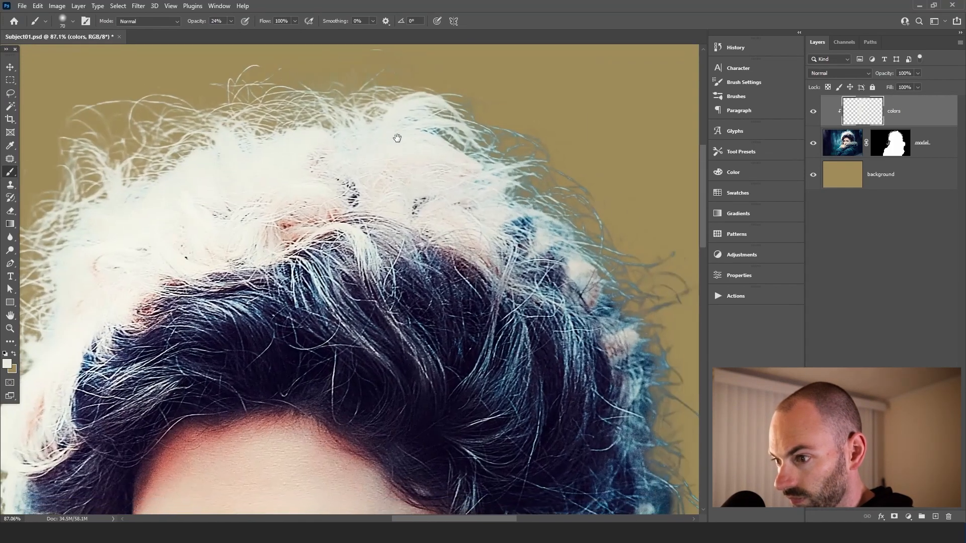
{"action": "scroll", "coordinate": [423, 86], "scroll_direction": "down", "scroll_amount": 6}
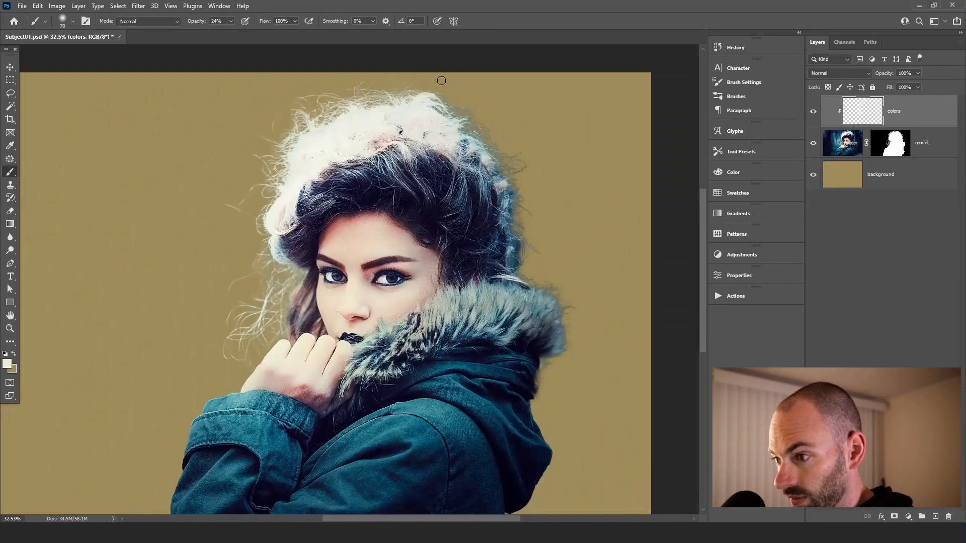
{"action": "scroll", "coordinate": [366, 89], "scroll_direction": "up", "scroll_amount": 5}
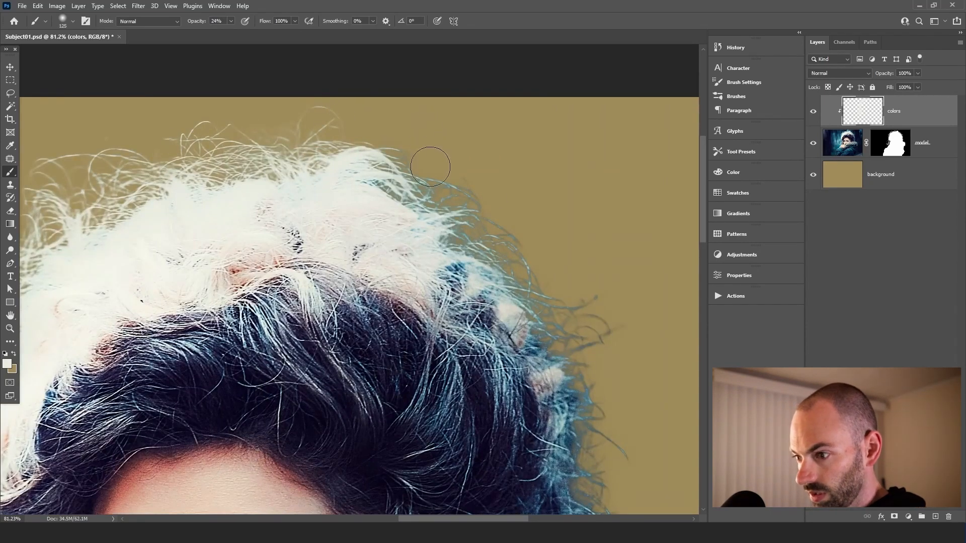
Enlarge the brush and paint white strokes along the top hair edge and the left side hair
{"action": "key", "text": "bracketright"}
{"action": "key", "text": "bracketright"}
{"action": "key", "text": "bracketright"}
{"action": "key", "text": "bracketright"}
{"action": "left_click_drag", "start_coordinate": [471, 195], "coordinate": [464, 158]}
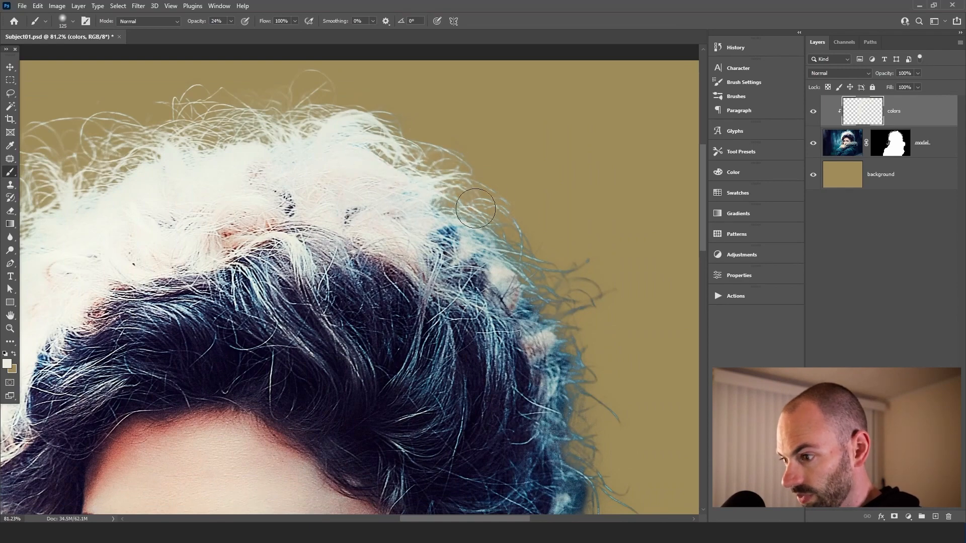
{"action": "scroll", "coordinate": [474, 175], "scroll_direction": "down", "scroll_amount": 5}
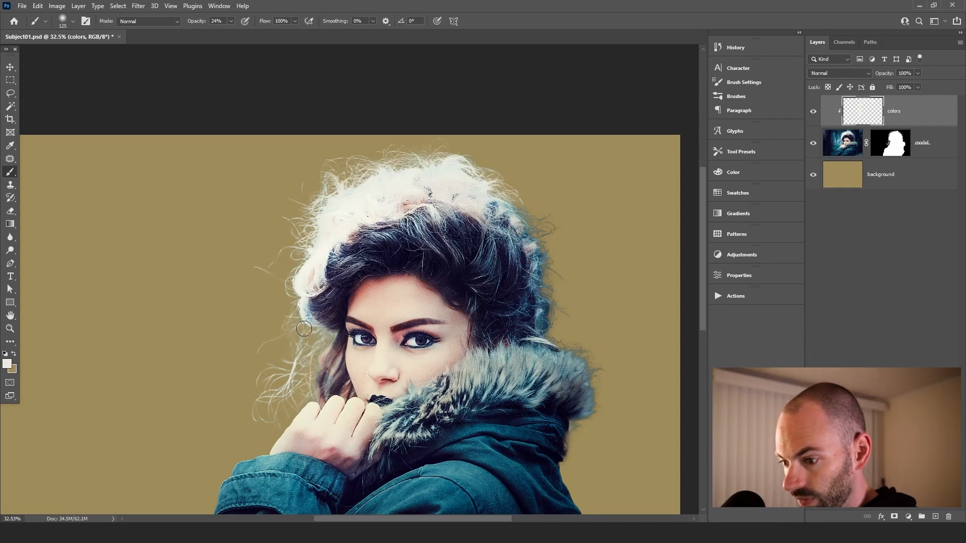
{"action": "left_click_drag", "start_coordinate": [449, 316], "coordinate": [316, 288]}
{"action": "scroll", "coordinate": [410, 217], "scroll_direction": "up", "scroll_amount": 3}
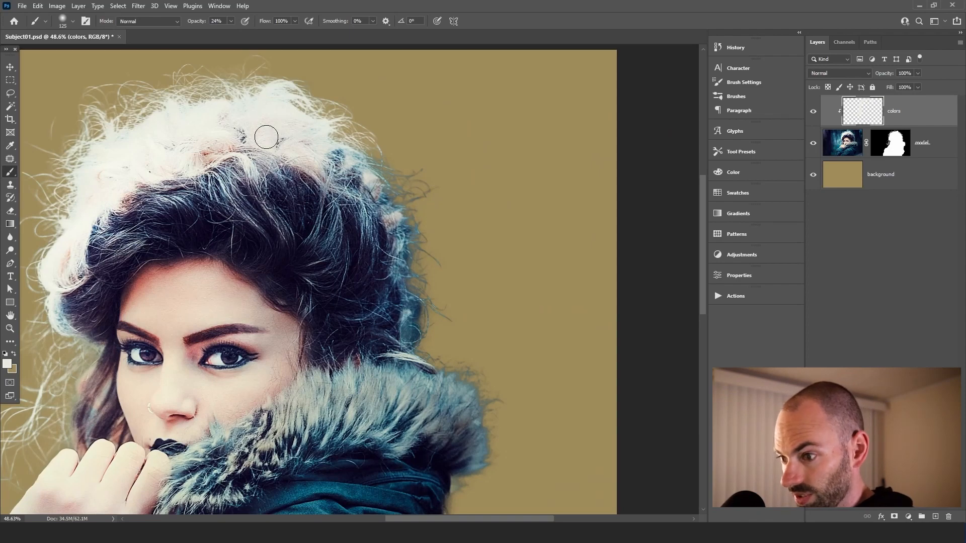
Zoom into the right side hair, sample its dark colour, and paint over the stray hairs there with a smaller brush
{"action": "left_click", "coordinate": [394, 199]}
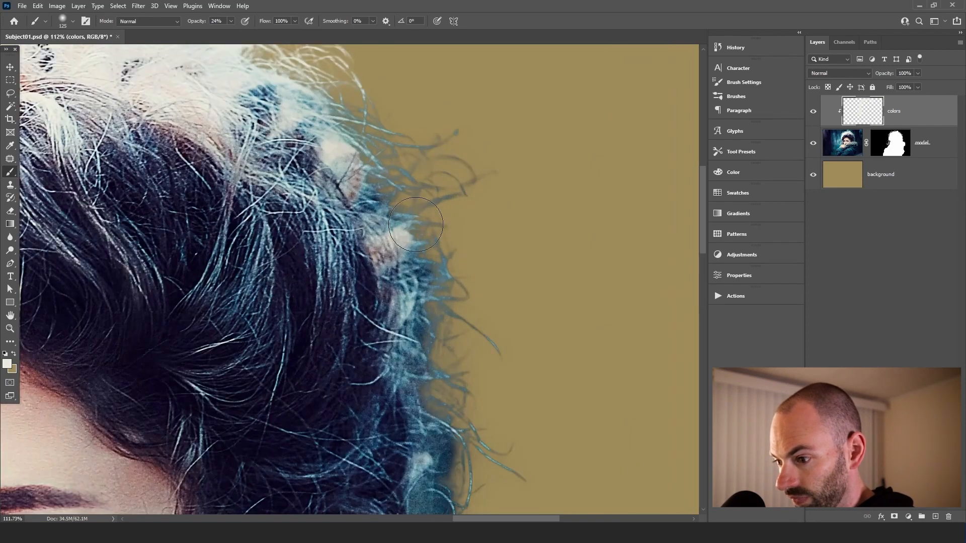
{"action": "left_click", "coordinate": [370, 281], "text": "alt"}
{"action": "key", "text": "bracketleft"}
{"action": "key", "text": "bracketleft"}
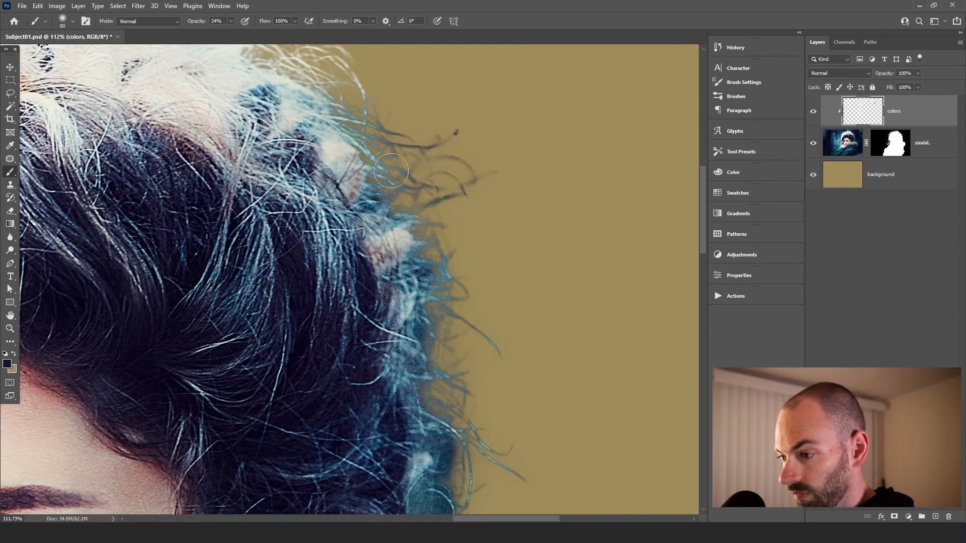
{"action": "scroll", "coordinate": [486, 146], "scroll_direction": "down", "scroll_amount": 3}
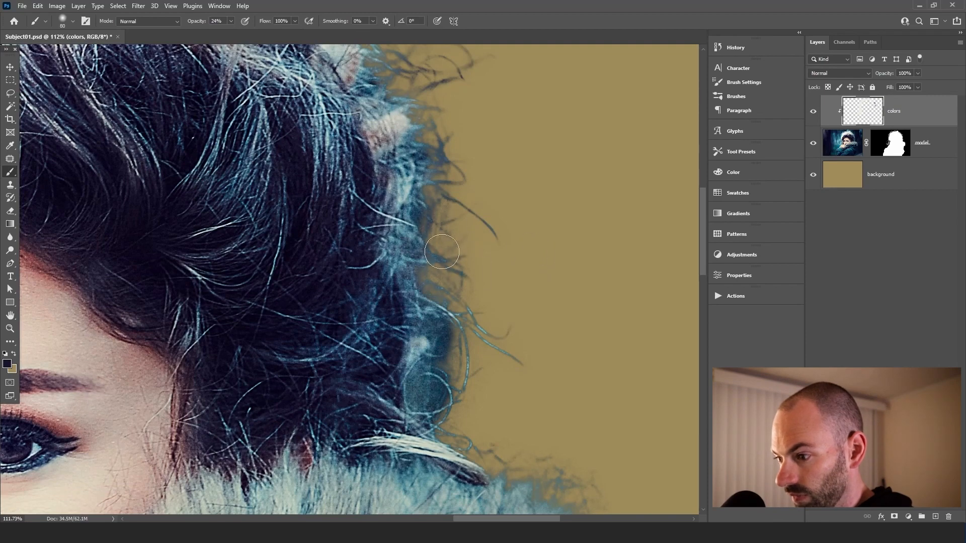
{"action": "mouse_move", "coordinate": [459, 292]}
{"action": "left_mouse_down"}
{"action": "mouse_move", "coordinate": [481, 338]}
{"action": "mouse_move", "coordinate": [471, 403]}
{"action": "left_mouse_up"}
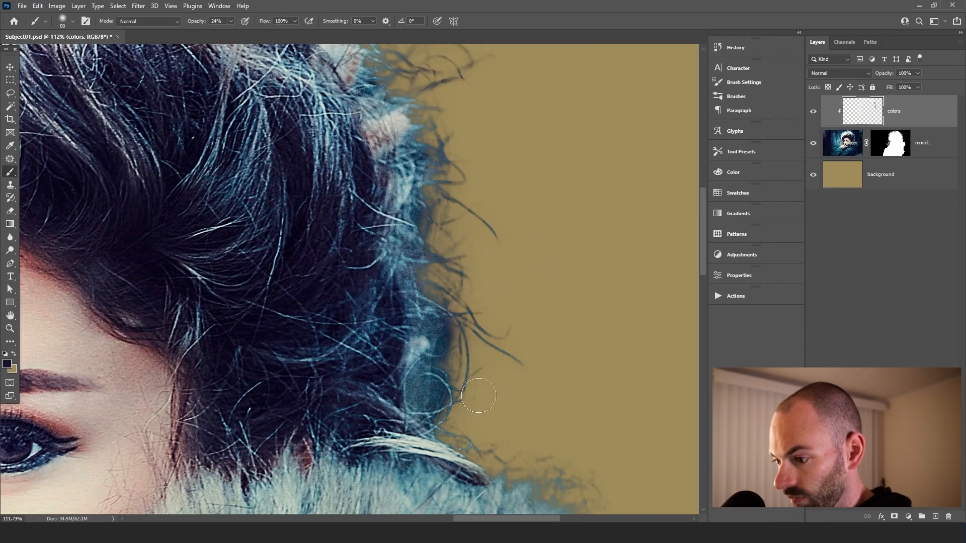
Zoom into the fur collar, sample its blue-grey colour, and paint along the fur's outer edge
{"action": "key", "text": "ctrl+0"}
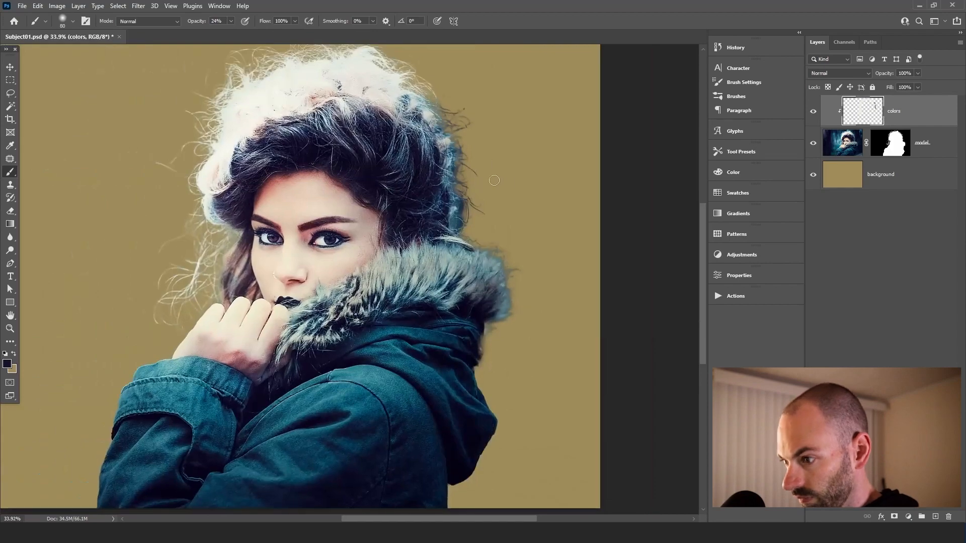
{"action": "left_click_drag", "start_coordinate": [494, 229], "coordinate": [540, 266]}
{"action": "left_click_drag", "start_coordinate": [509, 280], "coordinate": [435, 134]}
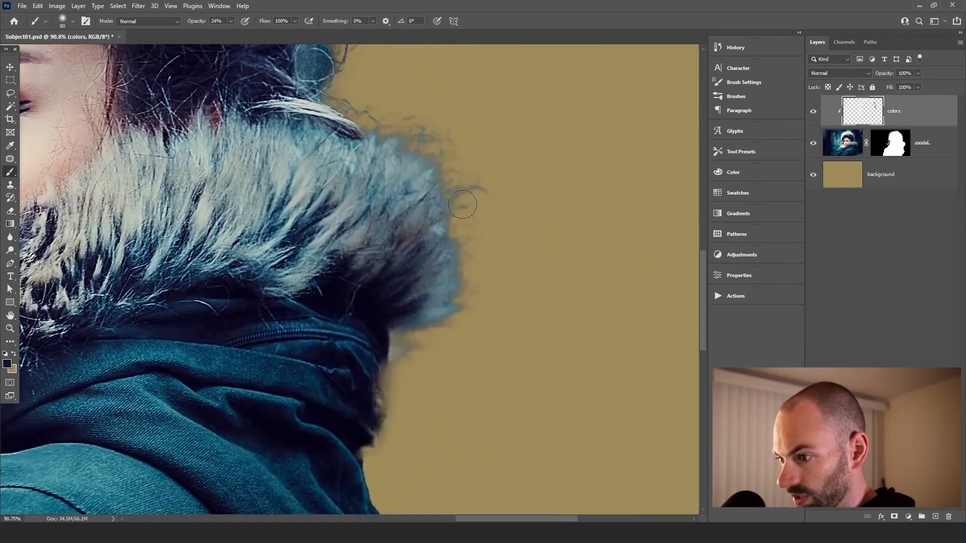
{"action": "left_click", "coordinate": [414, 167], "text": "alt"}
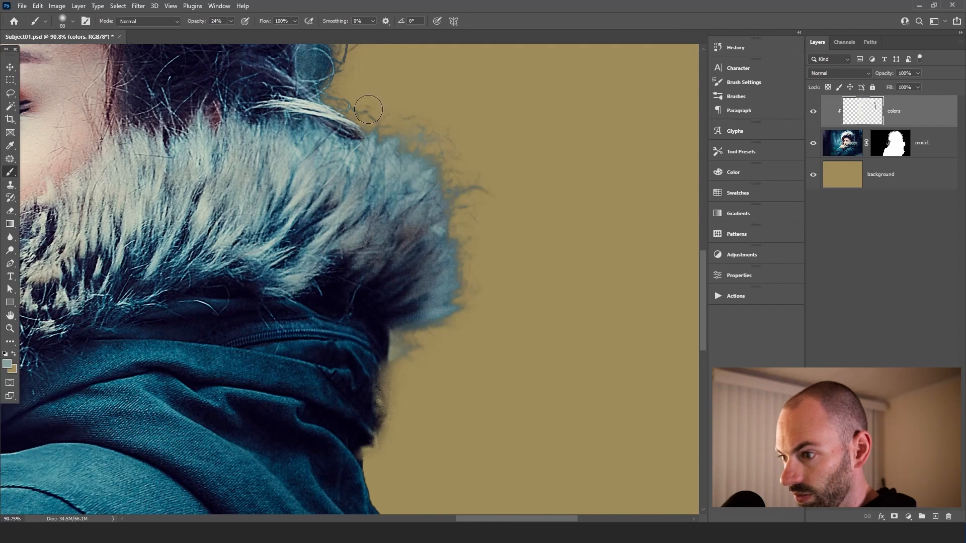
{"action": "mouse_move", "coordinate": [377, 105]}
{"action": "left_mouse_down"}
{"action": "mouse_move", "coordinate": [501, 185]}
{"action": "mouse_move", "coordinate": [458, 208]}
{"action": "mouse_move", "coordinate": [457, 305]}
{"action": "left_mouse_up"}
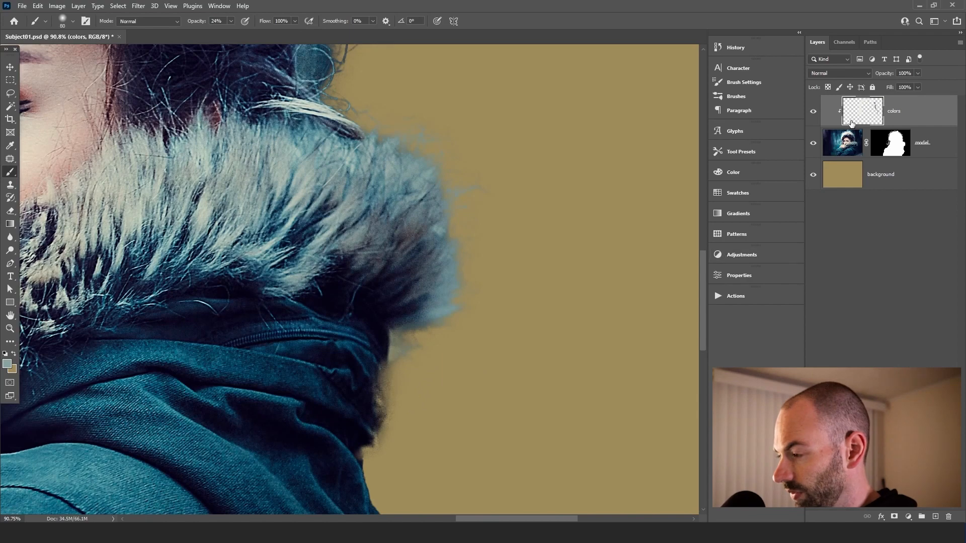
Select the model layer mask and paint white with a small brush along the hood's edge to restore it
{"action": "left_click", "coordinate": [896, 144]}
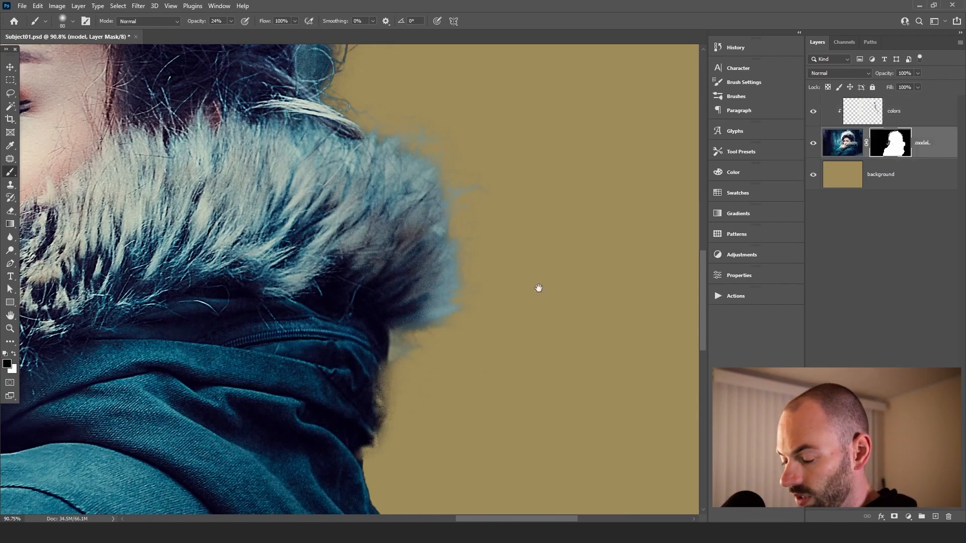
{"action": "left_click_drag", "start_coordinate": [539, 286], "coordinate": [567, 231]}
{"action": "key", "text": "bracketleft"}
{"action": "key", "text": "bracketleft"}
{"action": "key", "text": "bracketleft"}
{"action": "key", "text": "bracketleft"}
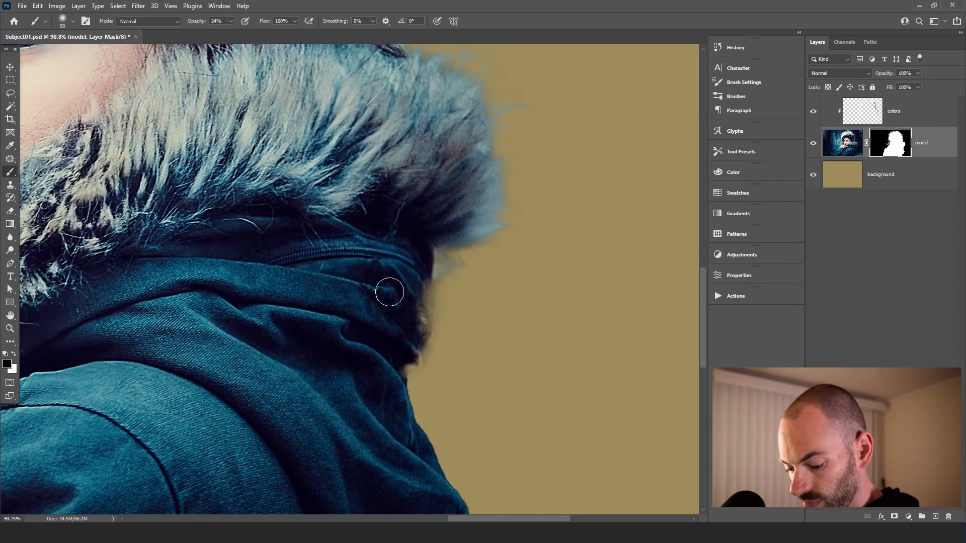
{"action": "key", "text": "bracketright"}
{"action": "key", "text": "bracketright"}
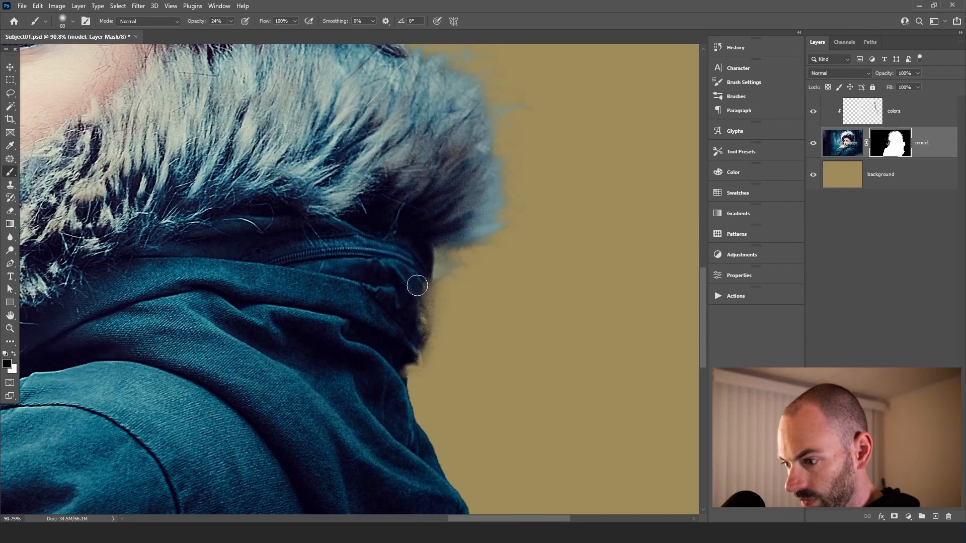
{"action": "key", "text": "x"}
{"action": "key", "text": "bracketleft"}
{"action": "key", "text": "bracketleft"}
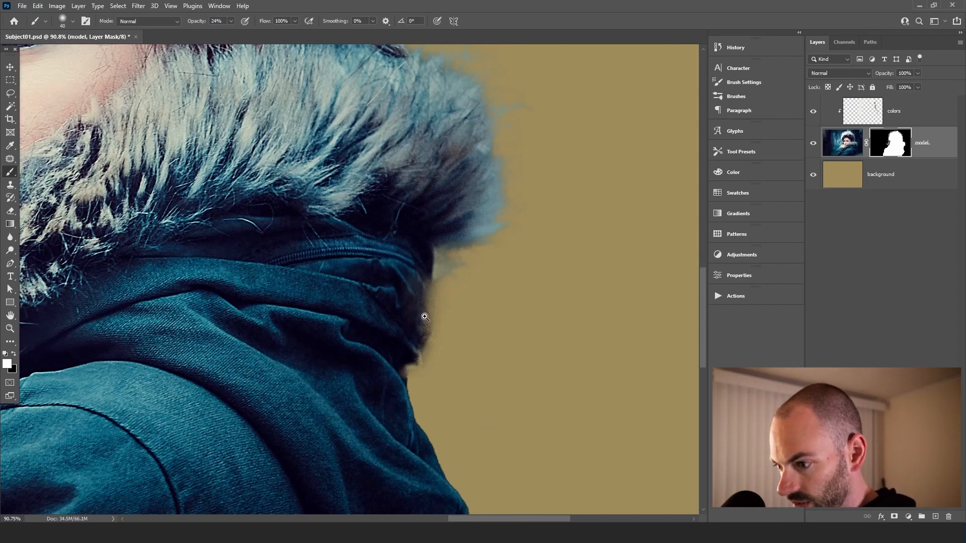
{"action": "scroll", "coordinate": [422, 318], "scroll_direction": "up", "scroll_amount": 3}
{"action": "mouse_move", "coordinate": [428, 268]}
{"action": "left_mouse_down"}
{"action": "mouse_move", "coordinate": [428, 326]}
{"action": "mouse_move", "coordinate": [410, 360]}
{"action": "mouse_move", "coordinate": [426, 332]}
{"action": "mouse_move", "coordinate": [418, 377]}
{"action": "mouse_move", "coordinate": [417, 360]}
{"action": "mouse_move", "coordinate": [394, 395]}
{"action": "left_mouse_up"}
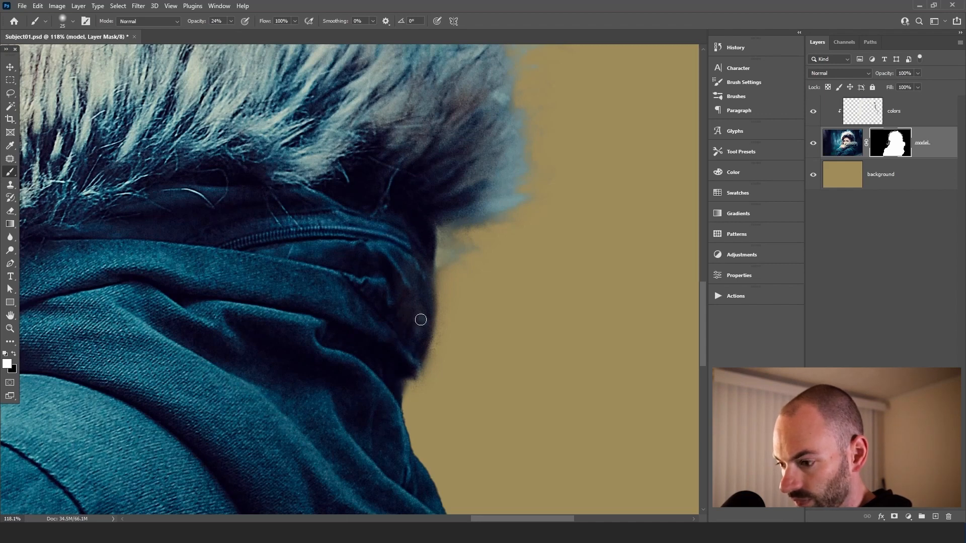
Swap the foreground back to black and switch to the Move tool
{"action": "key", "text": "x"}
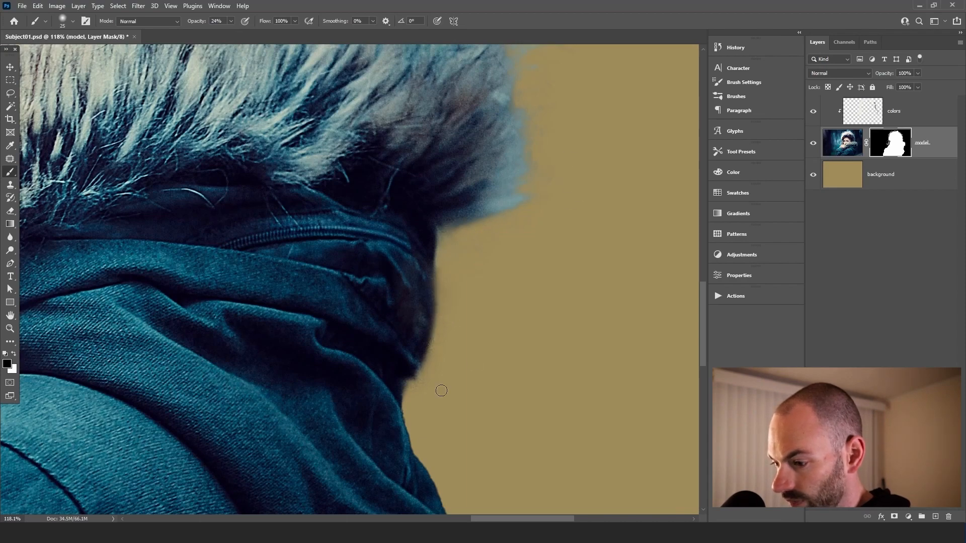
{"action": "scroll", "coordinate": [418, 397], "scroll_direction": "down", "scroll_amount": 6}
{"action": "key", "text": "v"}
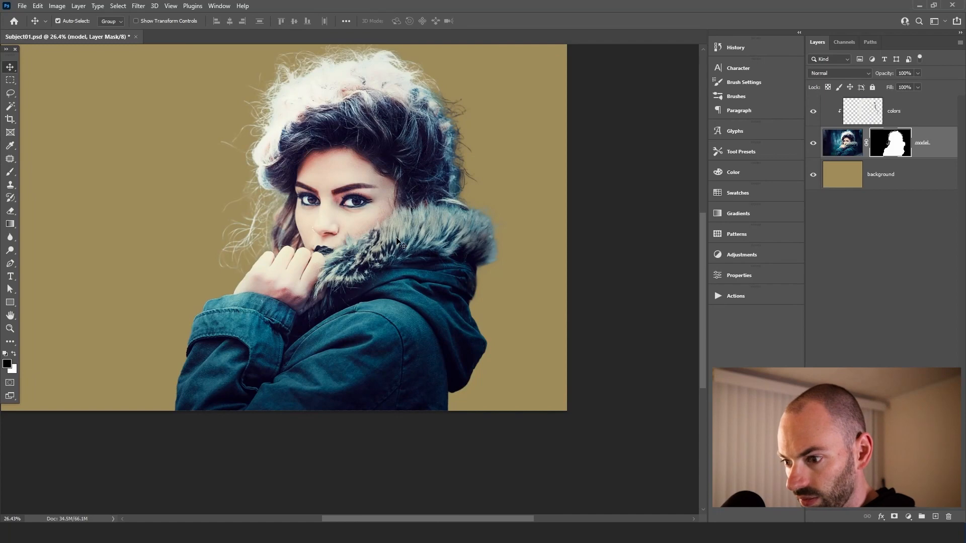
{"action": "left_click_drag", "start_coordinate": [393, 190], "coordinate": [383, 191]}
{"action": "left_click_drag", "start_coordinate": [378, 196], "coordinate": [450, 276]}
{"action": "left_click_drag", "start_coordinate": [420, 235], "coordinate": [408, 208]}
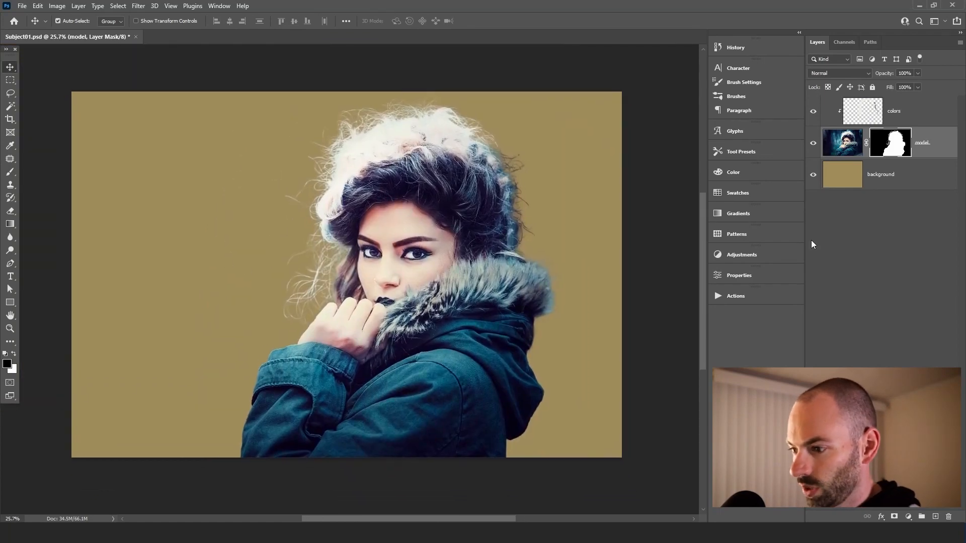